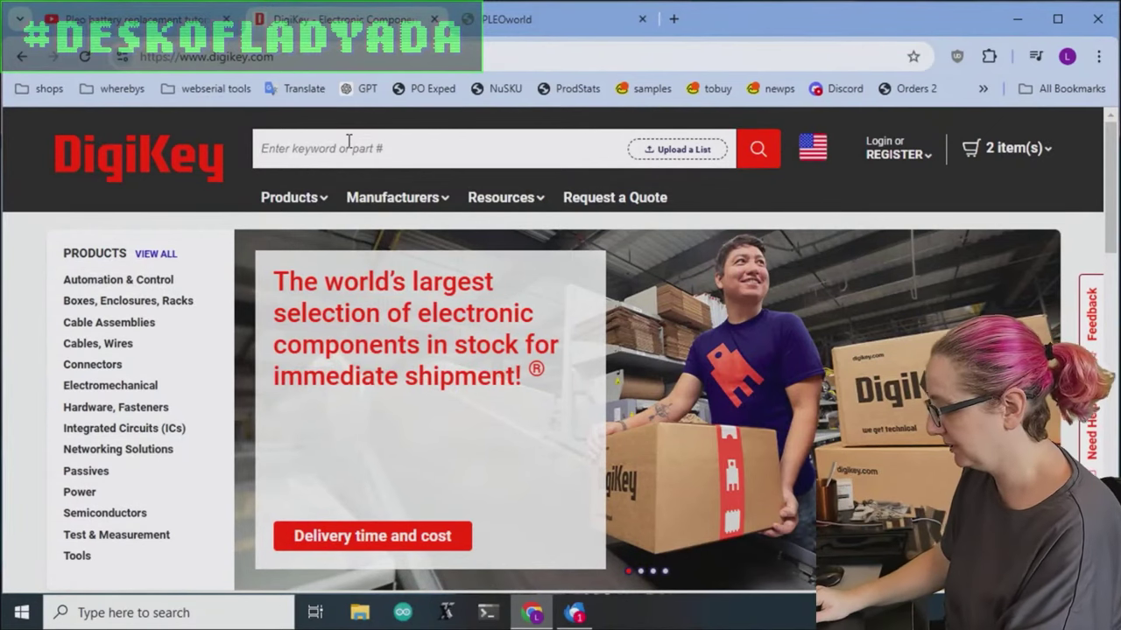
Step: Search for 'ac adapter' and open the AC DC Desktop, Wall Power Adapters category
type("adapter")
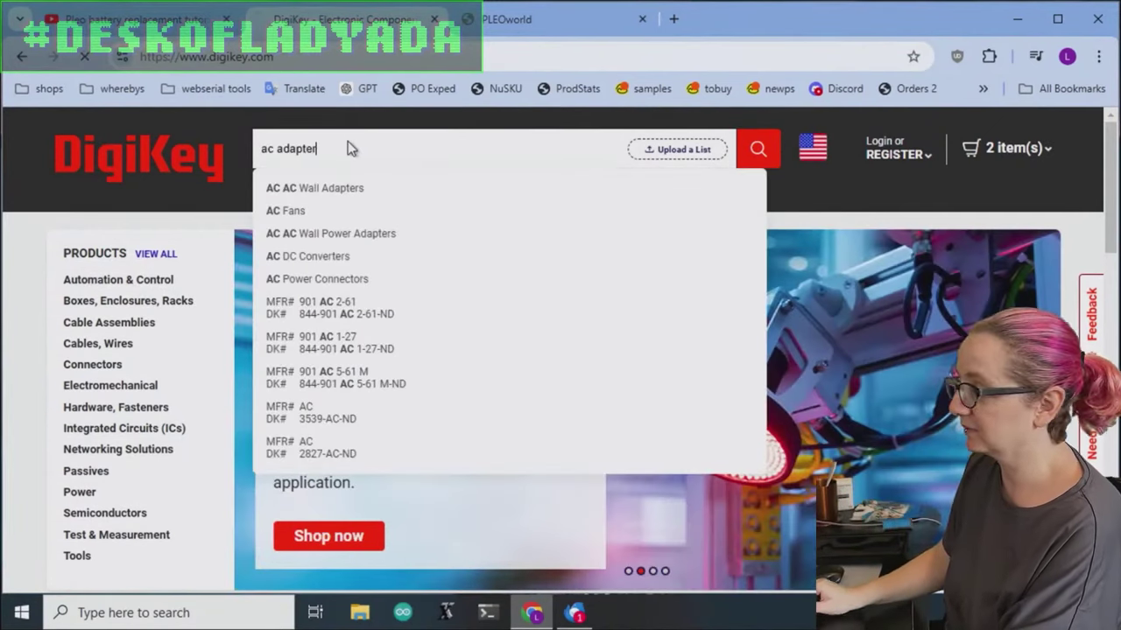
key("Return")
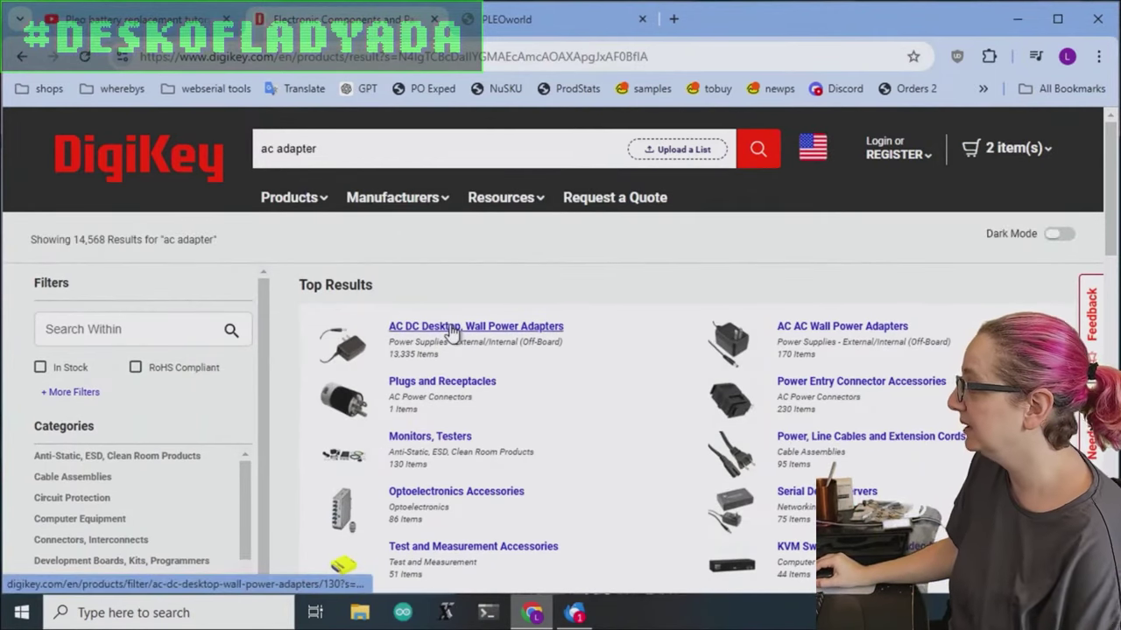
left_click(454, 327)
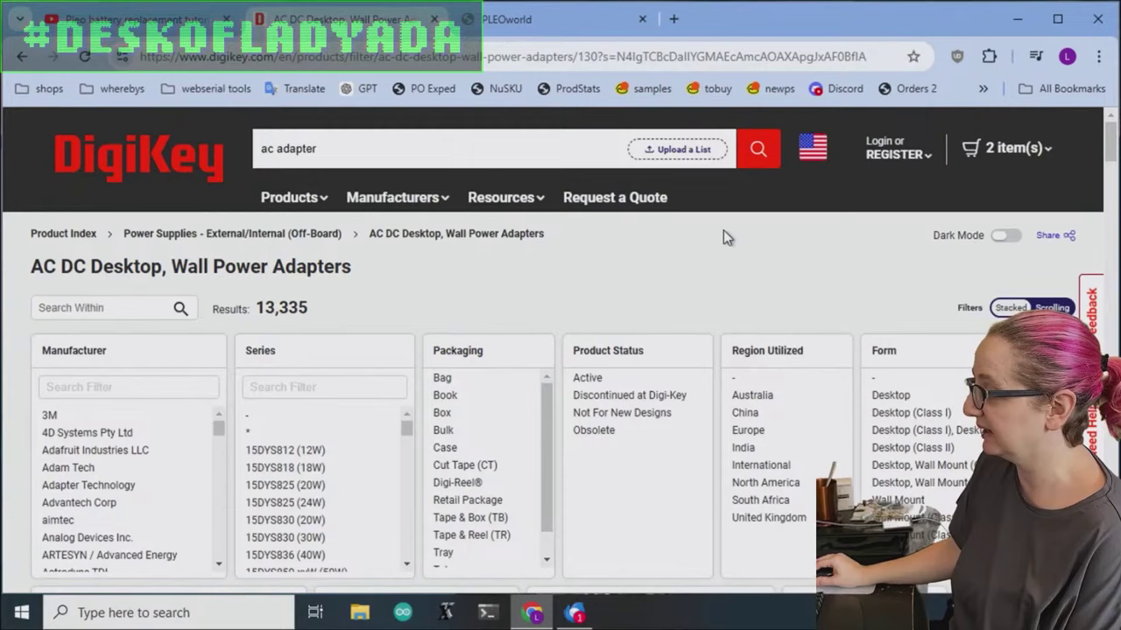
Step: Select Active under Product Status and scroll down to Apply All
scroll(691, 293, "down", 1)
left_click(648, 290)
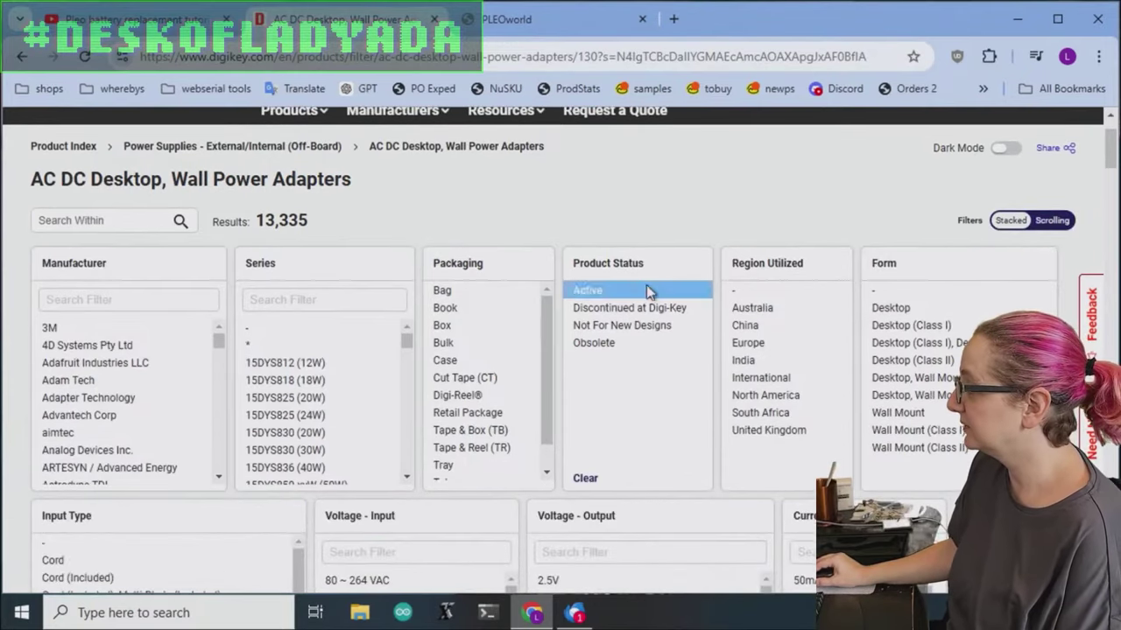
scroll(769, 207, "down", 3)
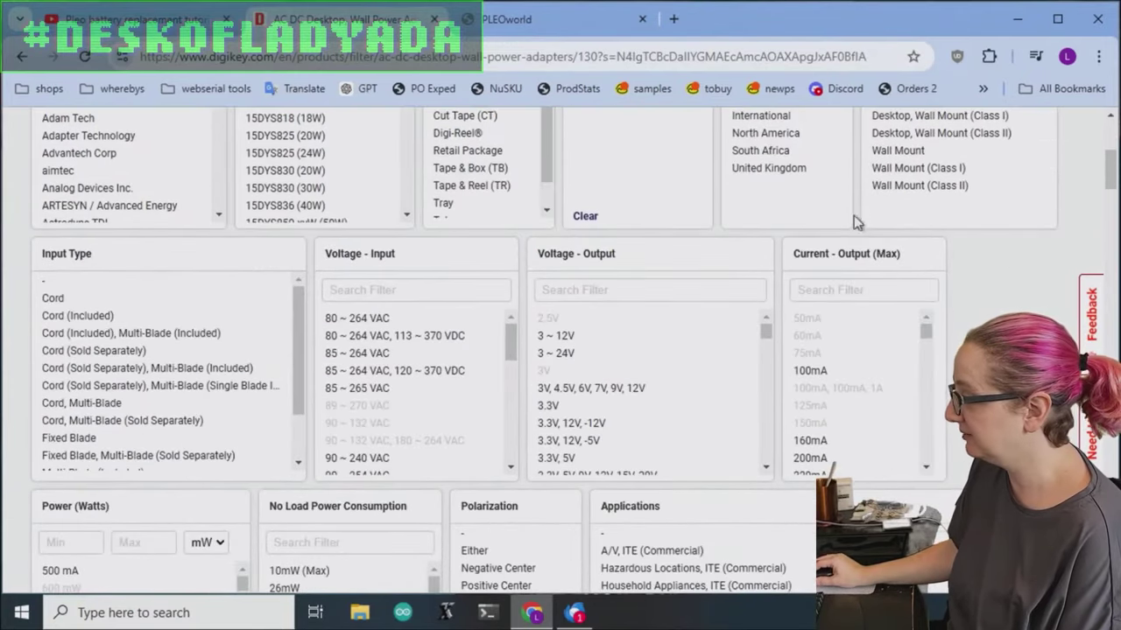
scroll(768, 207, "down", 4)
scroll(882, 306, "down", 10)
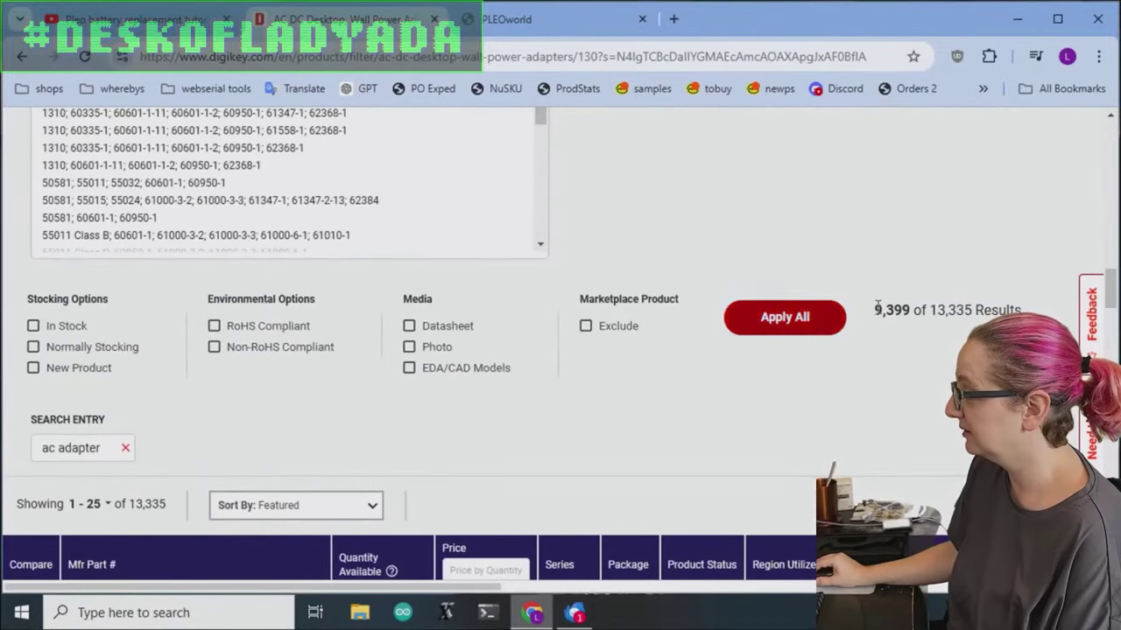
Step: Apply the Active product status filter
left_click(785, 321)
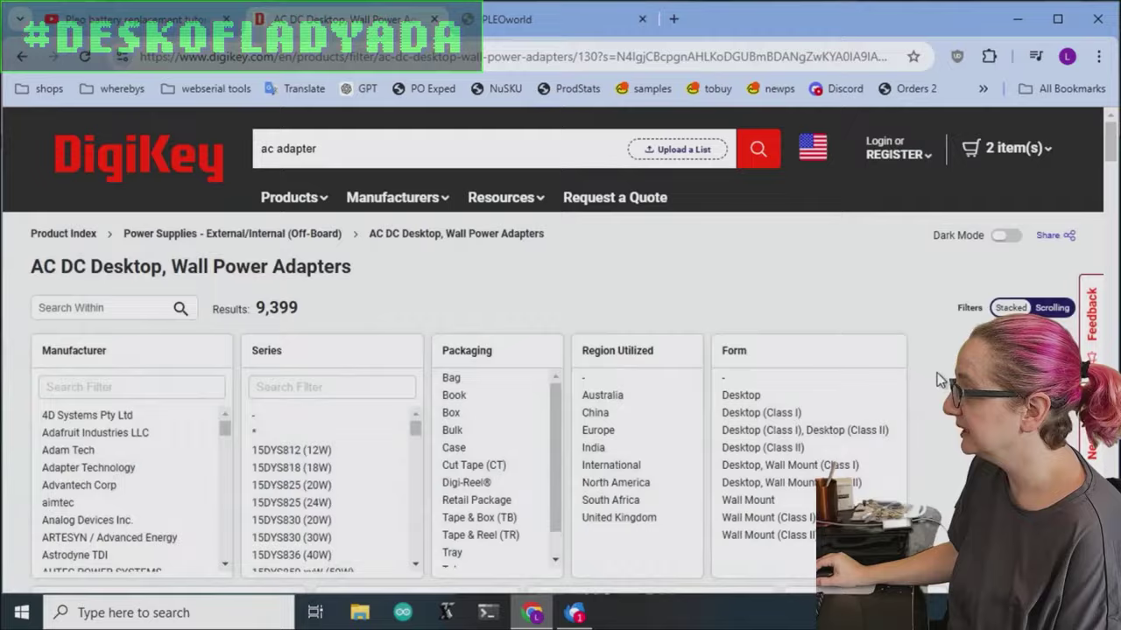
scroll(938, 375, "down", 4)
scroll(952, 359, "down", 1)
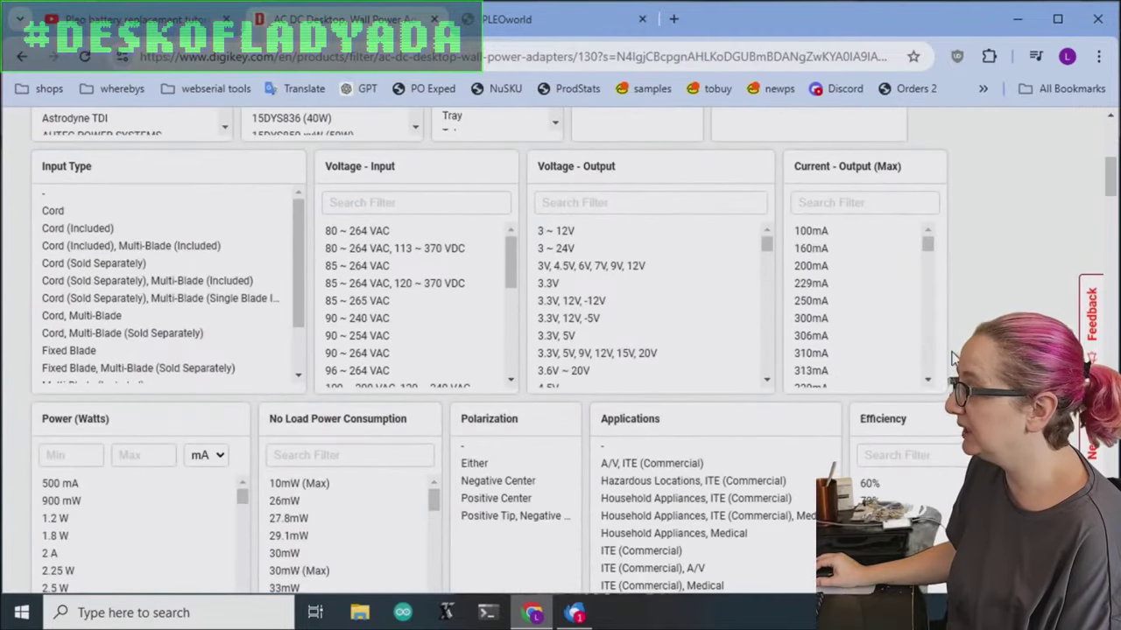
Step: Filter Voltage - Output by '12', pick 12V and apply it, leaving 1,717 results
left_click(727, 200)
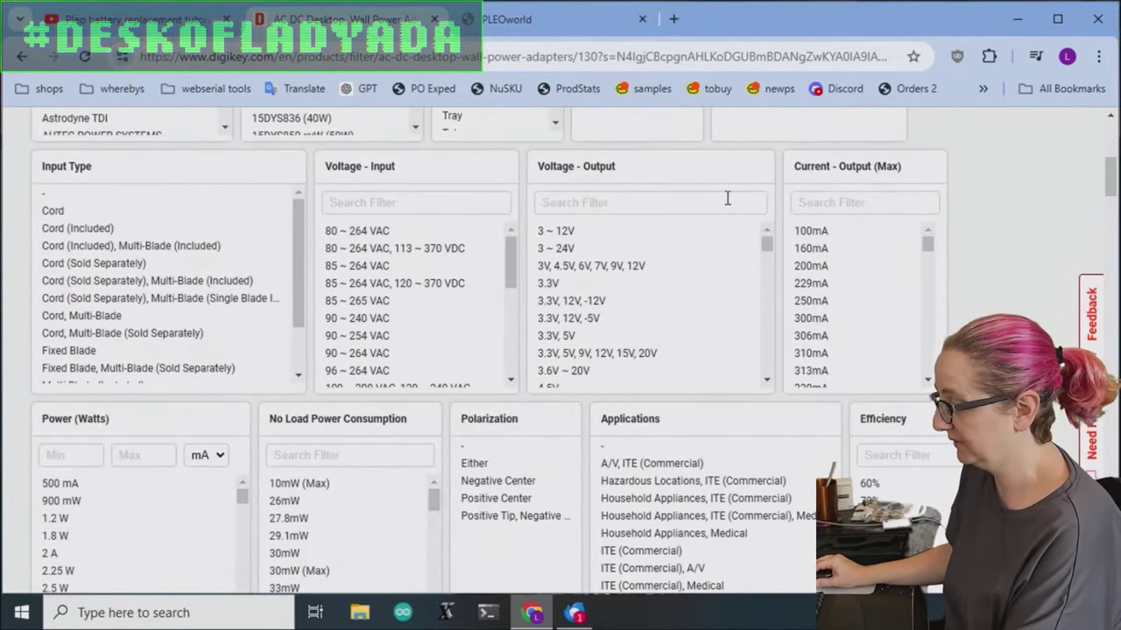
type("12")
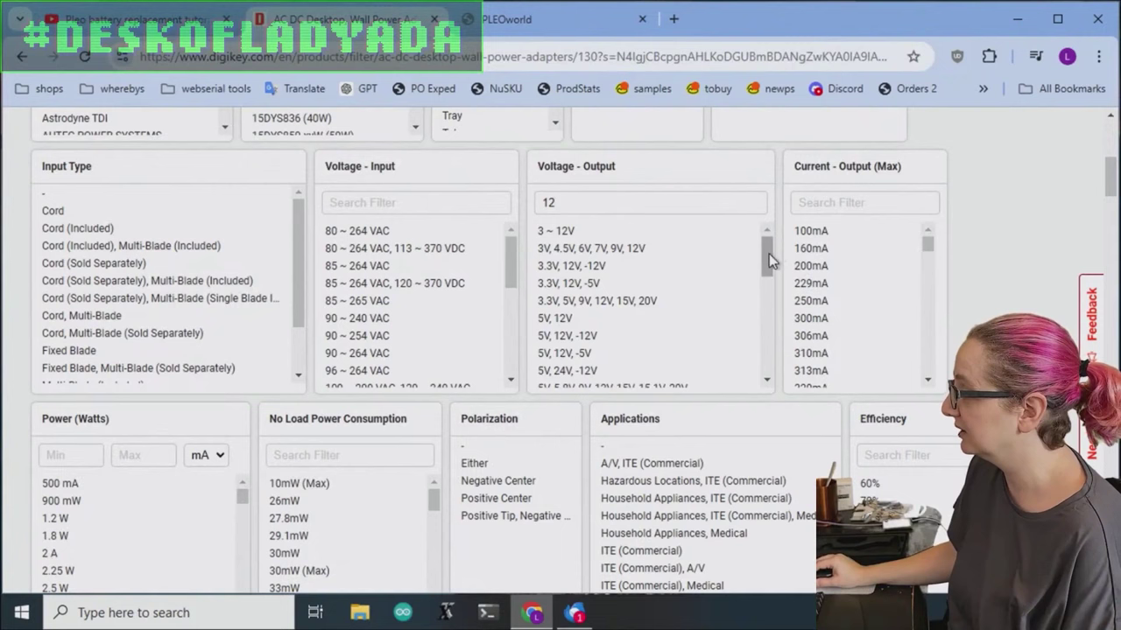
left_click_drag(769, 254, 844, 334)
left_click(587, 289)
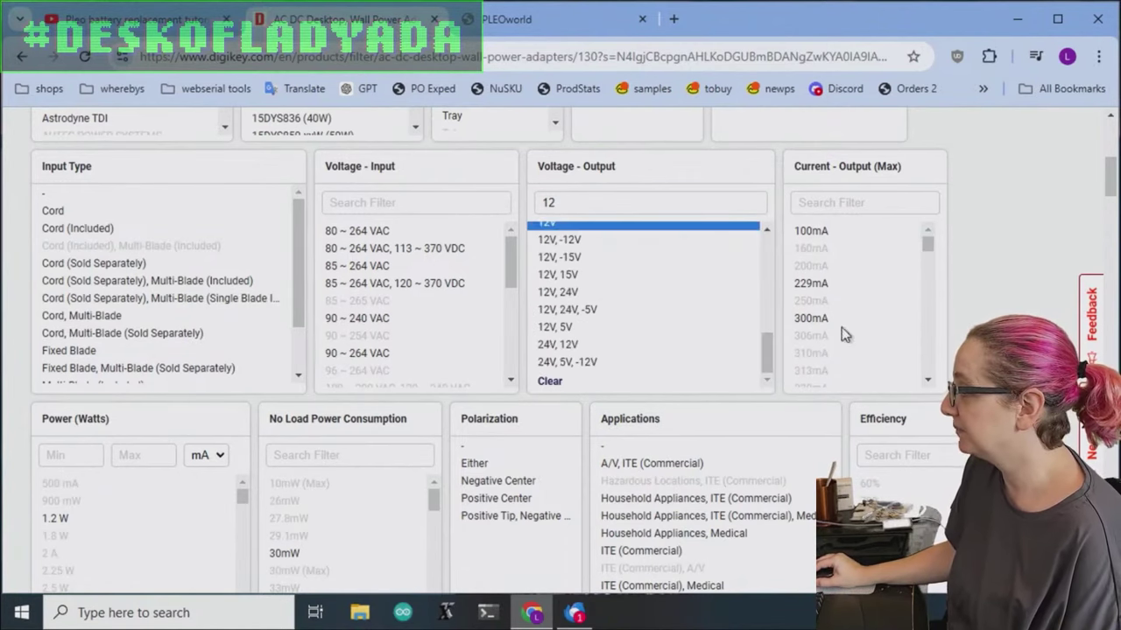
scroll(1033, 308, "down", 15)
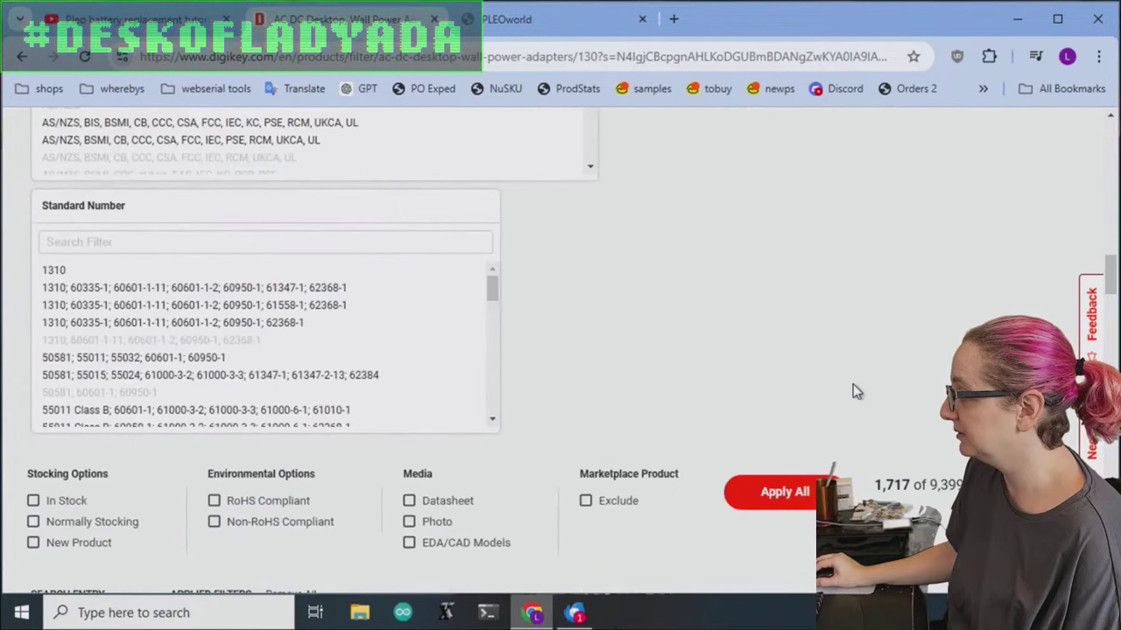
left_click(799, 492)
scroll(1050, 288, "up", 10)
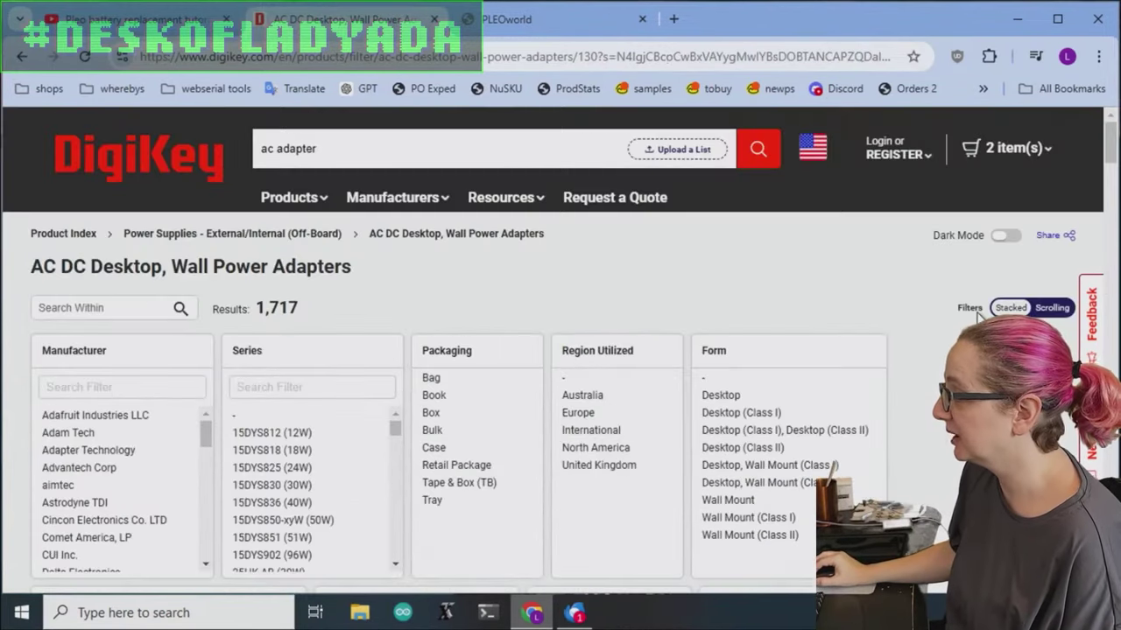
scroll(975, 275, "down", 8)
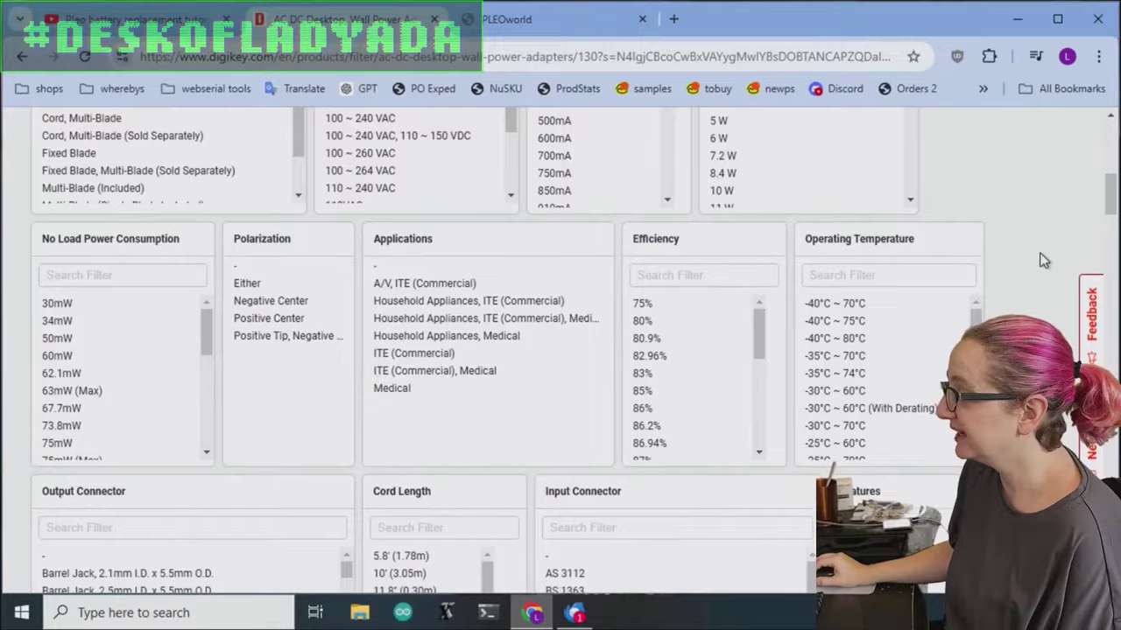
Step: Scroll through the Output Connector list to compare the available barrel plug sizes
scroll(243, 250, "down", 2)
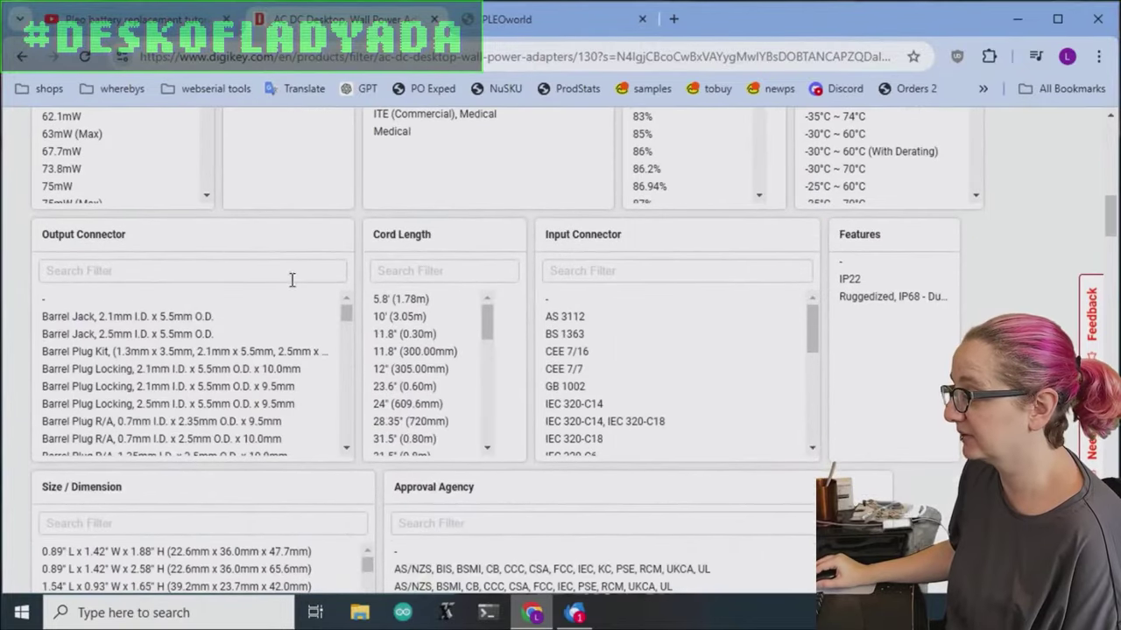
left_click_drag(352, 321, 382, 317)
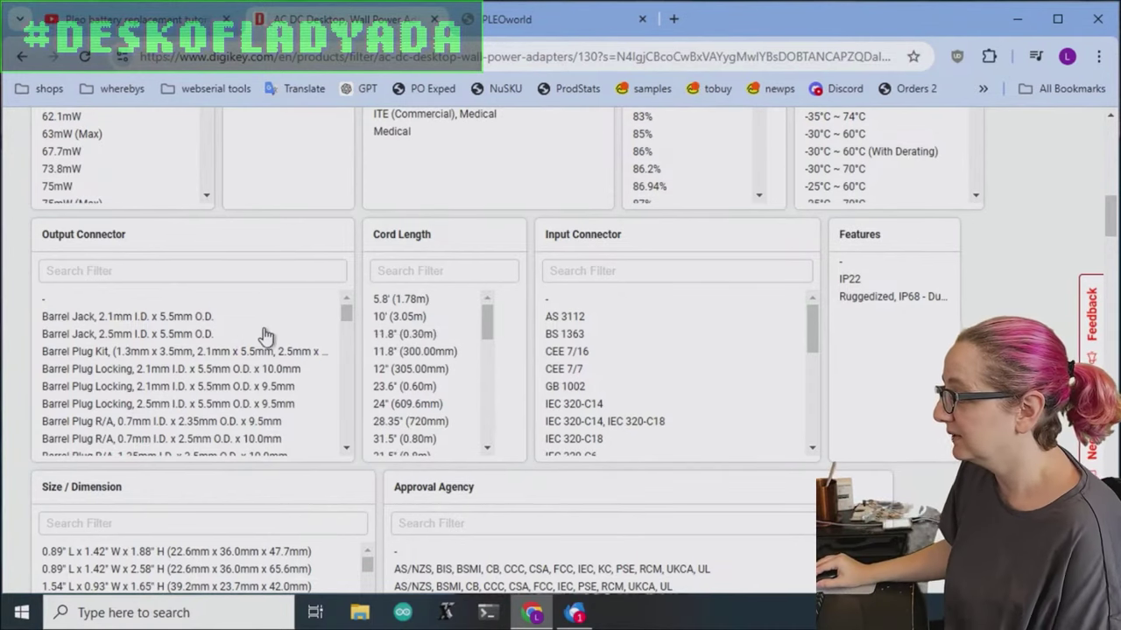
scroll(265, 335, "down", 3)
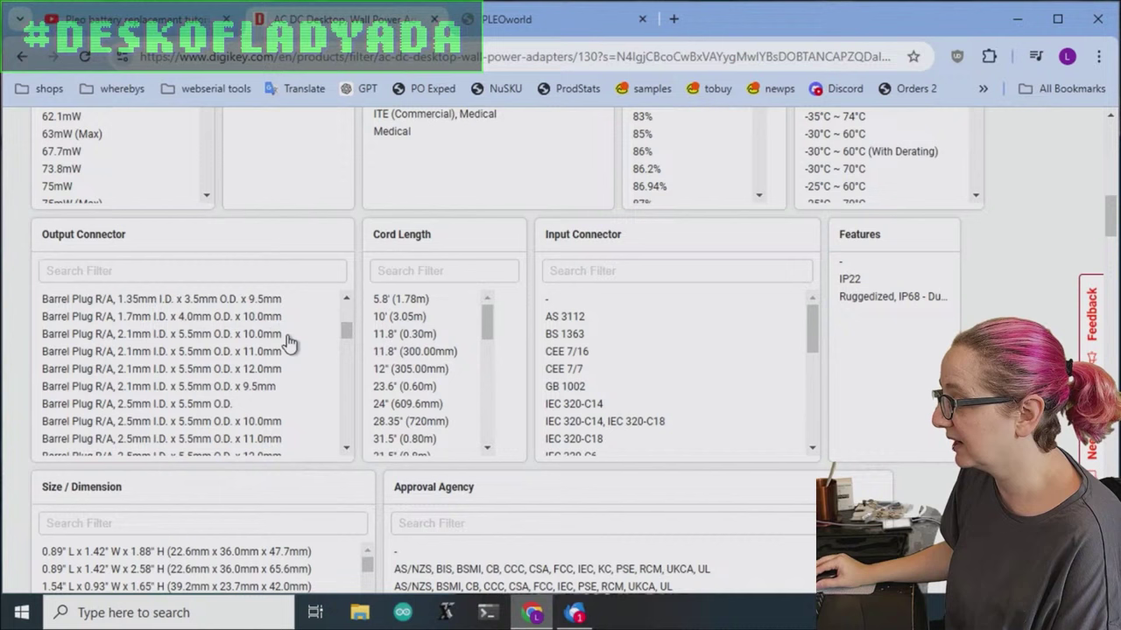
scroll(289, 342, "up", 2)
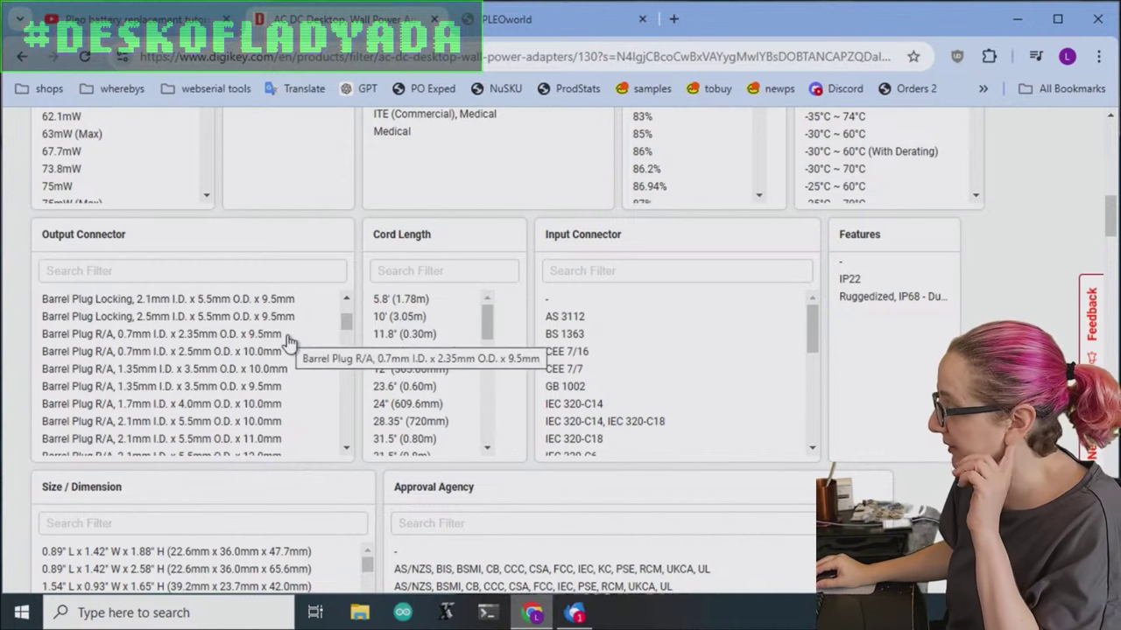
scroll(289, 341, "down", 4)
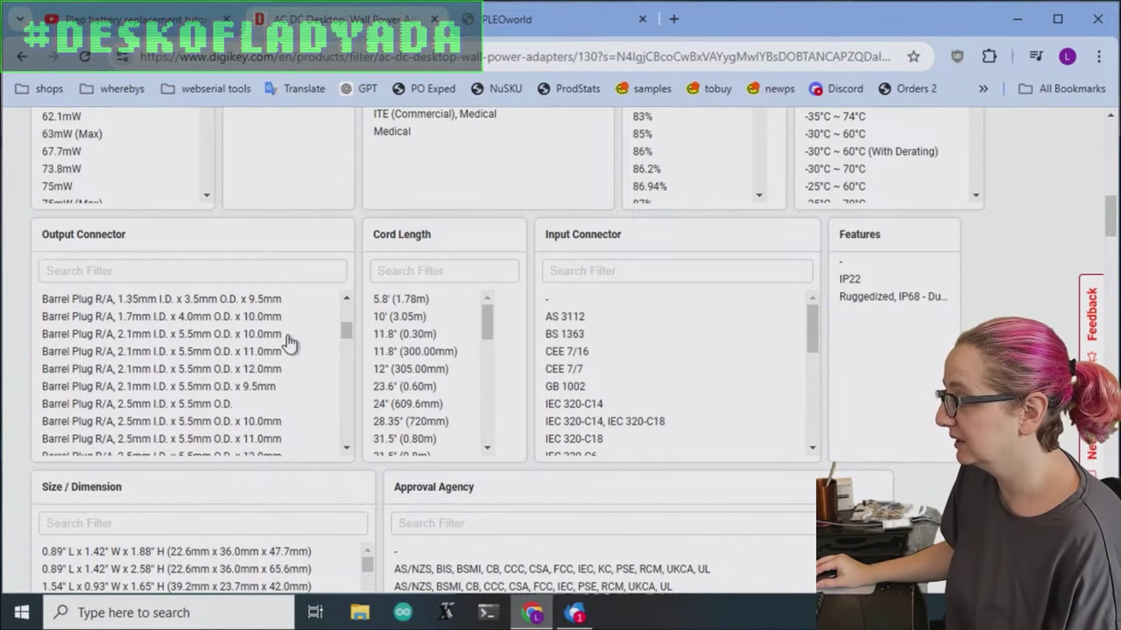
scroll(289, 342, "down", 3)
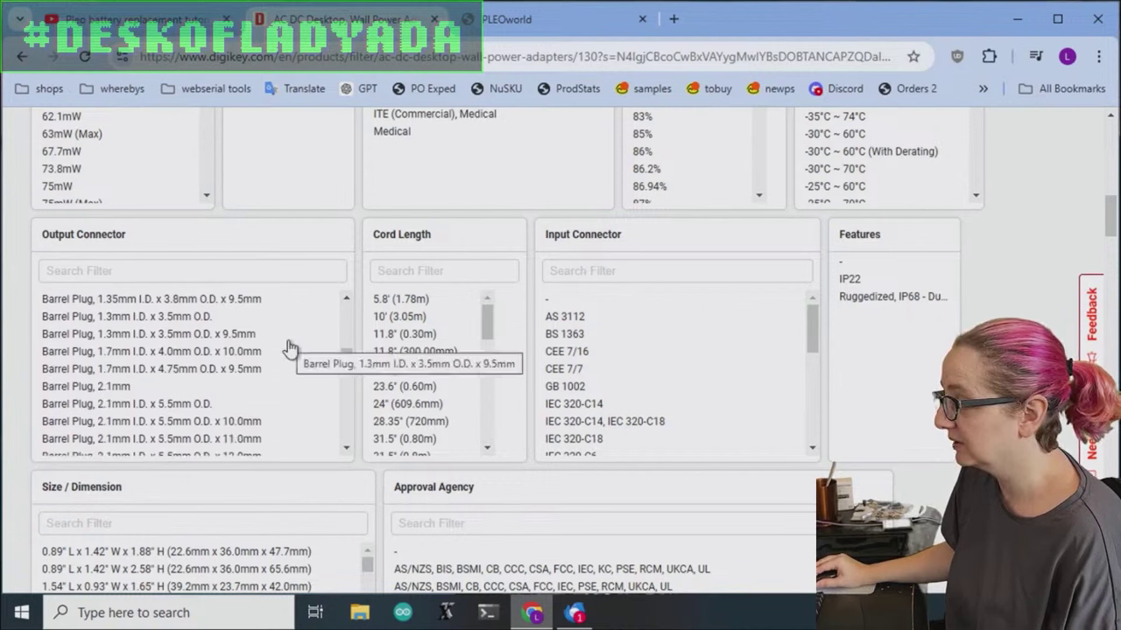
scroll(289, 345, "up", 2)
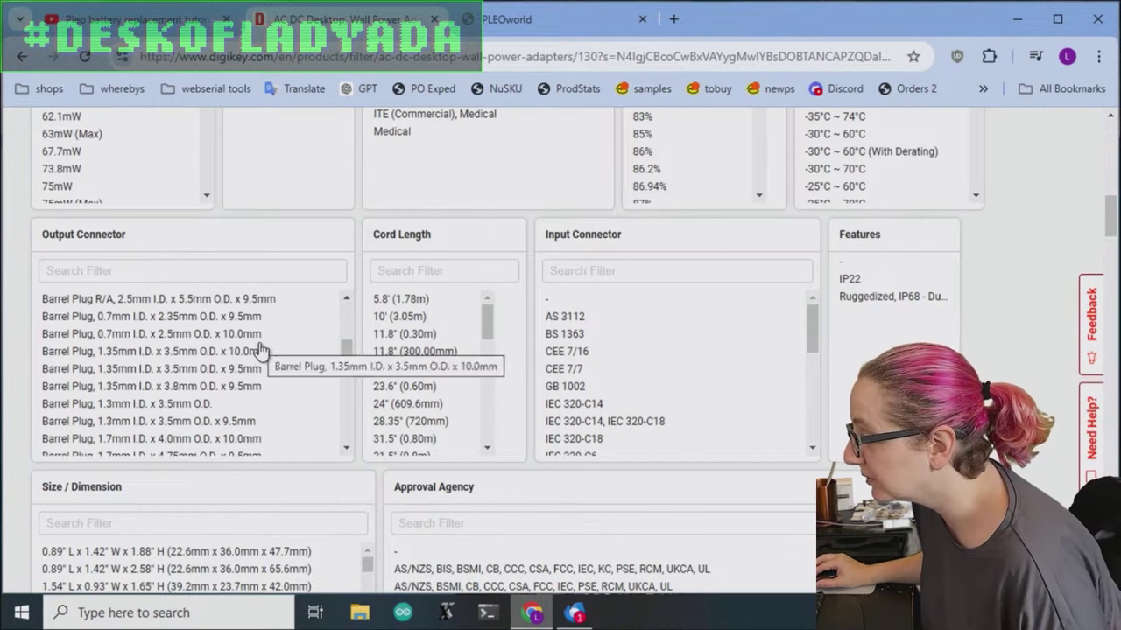
scroll(271, 350, "up", 3)
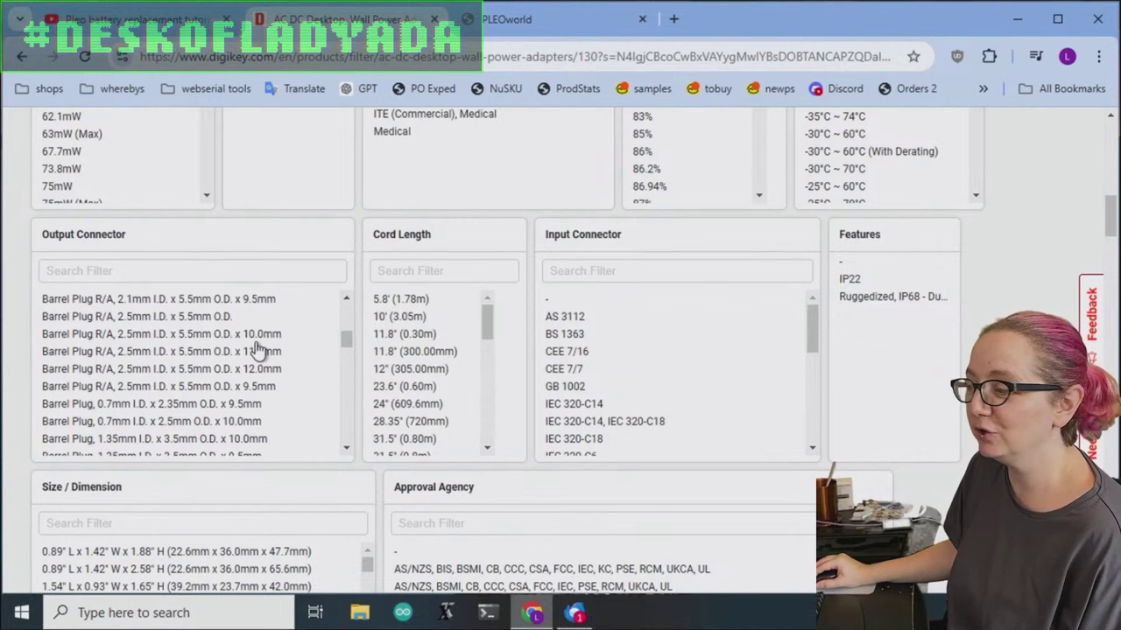
scroll(201, 337, "up", 6)
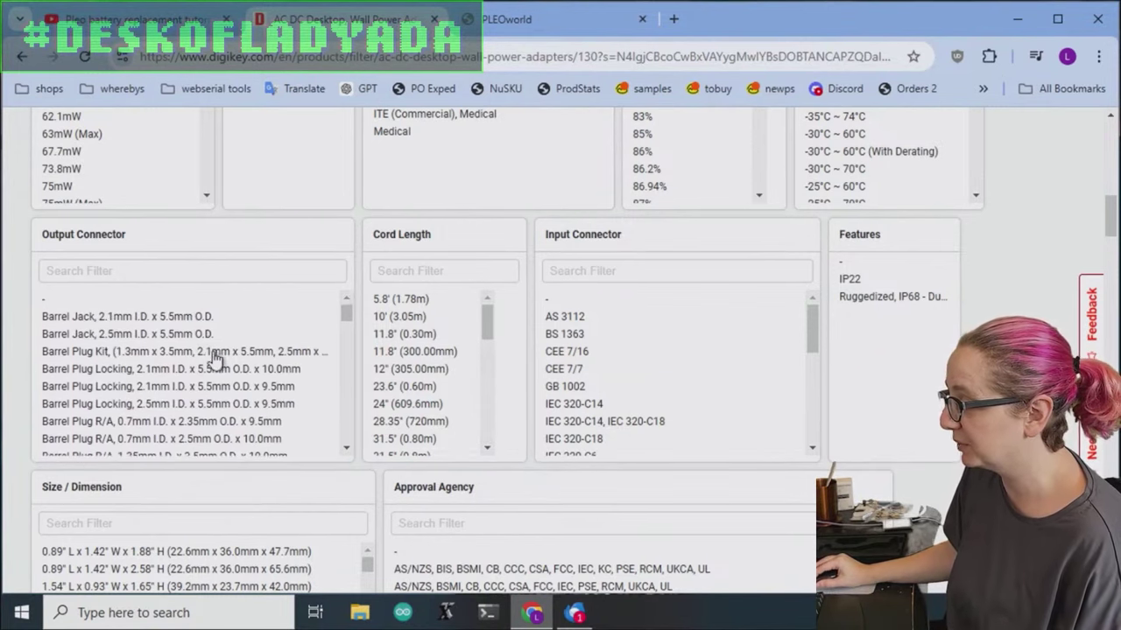
scroll(237, 368, "down", 2)
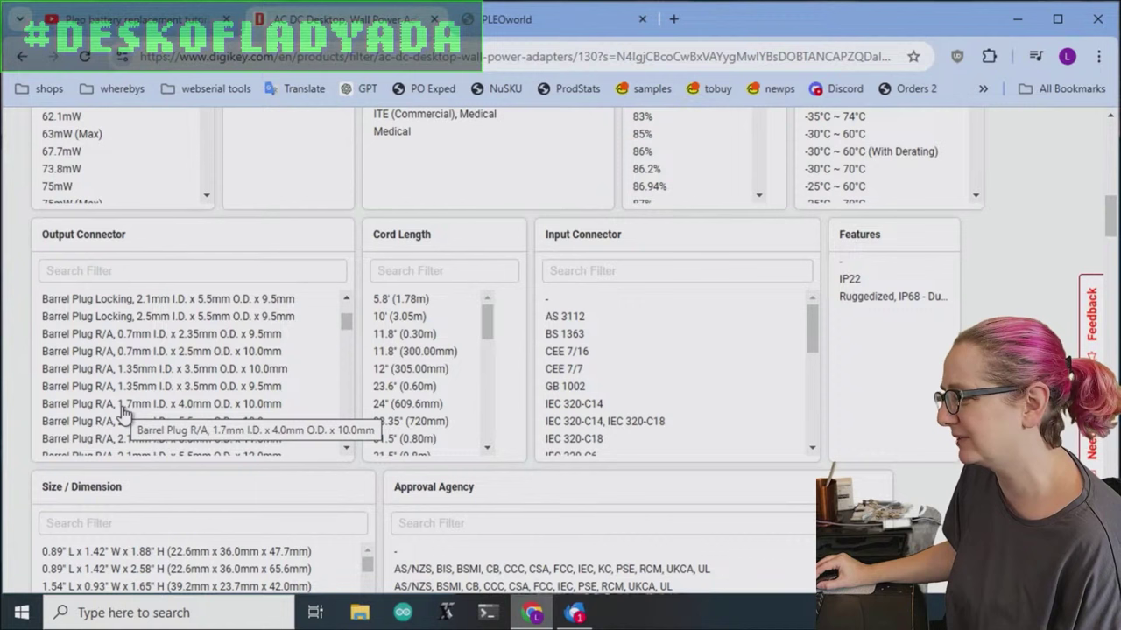
Step: Select the right-angle and straight 1.7mm x 4.0mm plugs plus the 1.35mm x 3.8mm plug
left_click(202, 406)
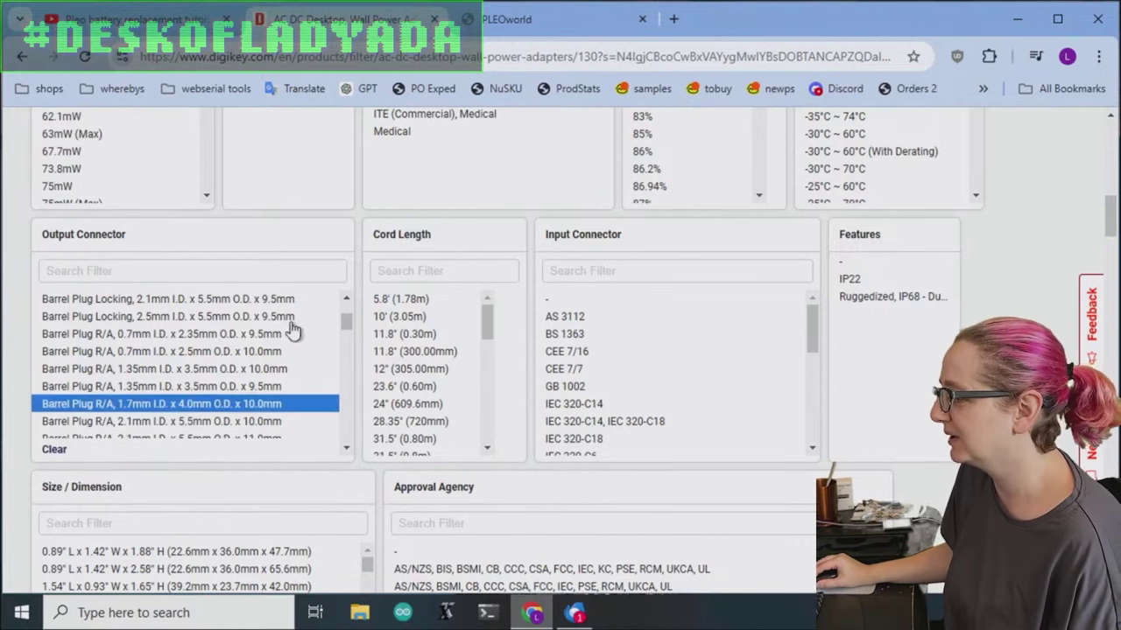
scroll(287, 333, "down", 5)
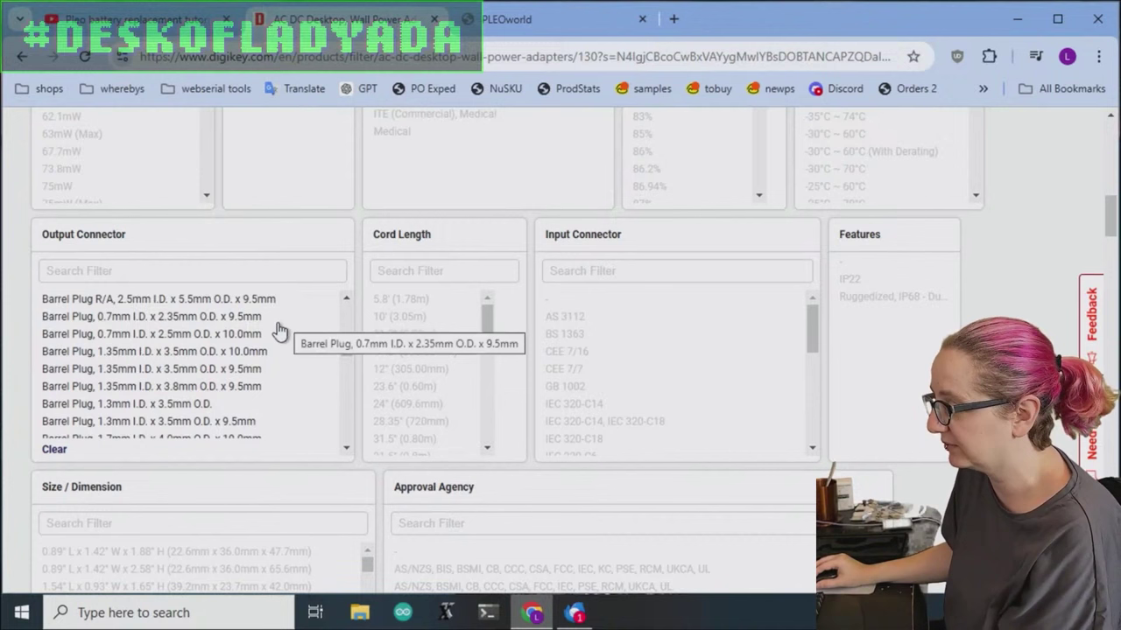
scroll(261, 333, "down", 1)
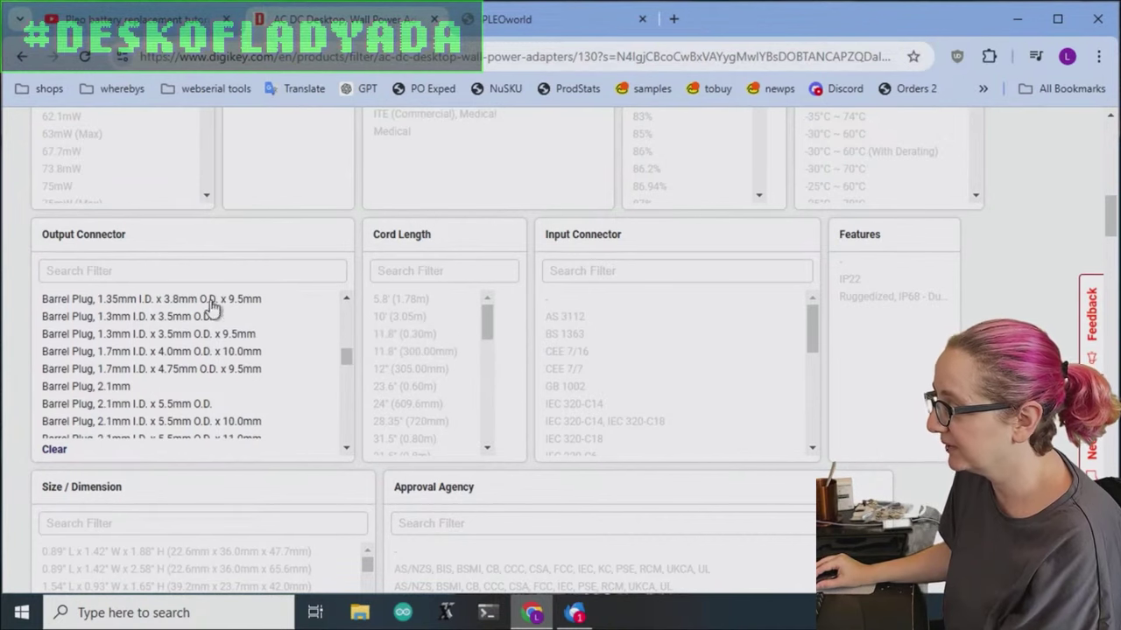
left_click(225, 304)
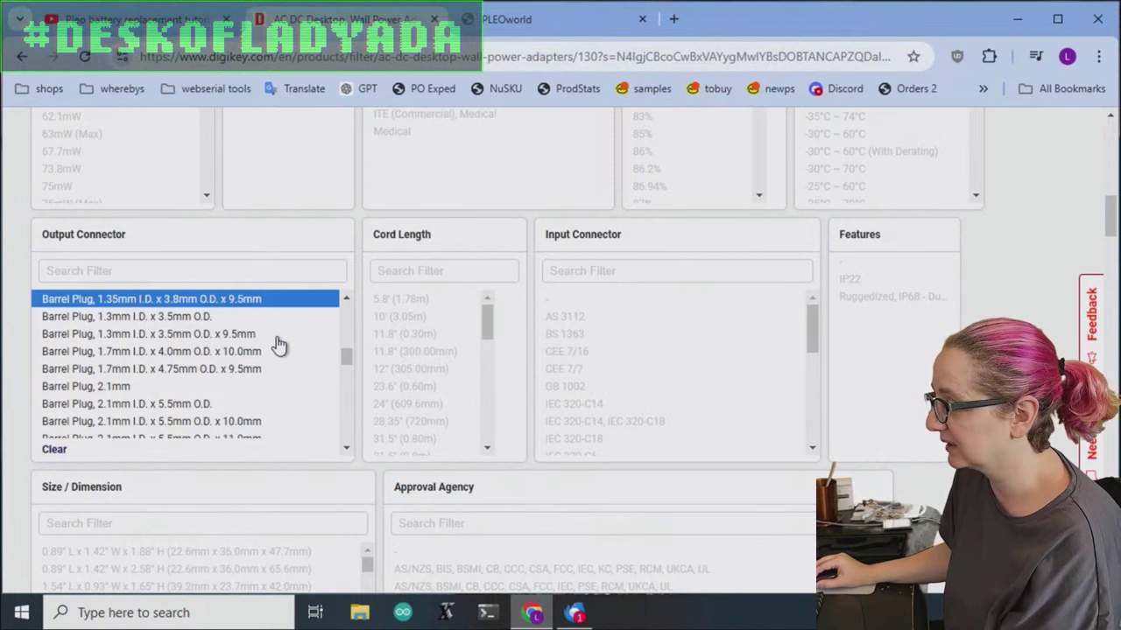
left_click(233, 352)
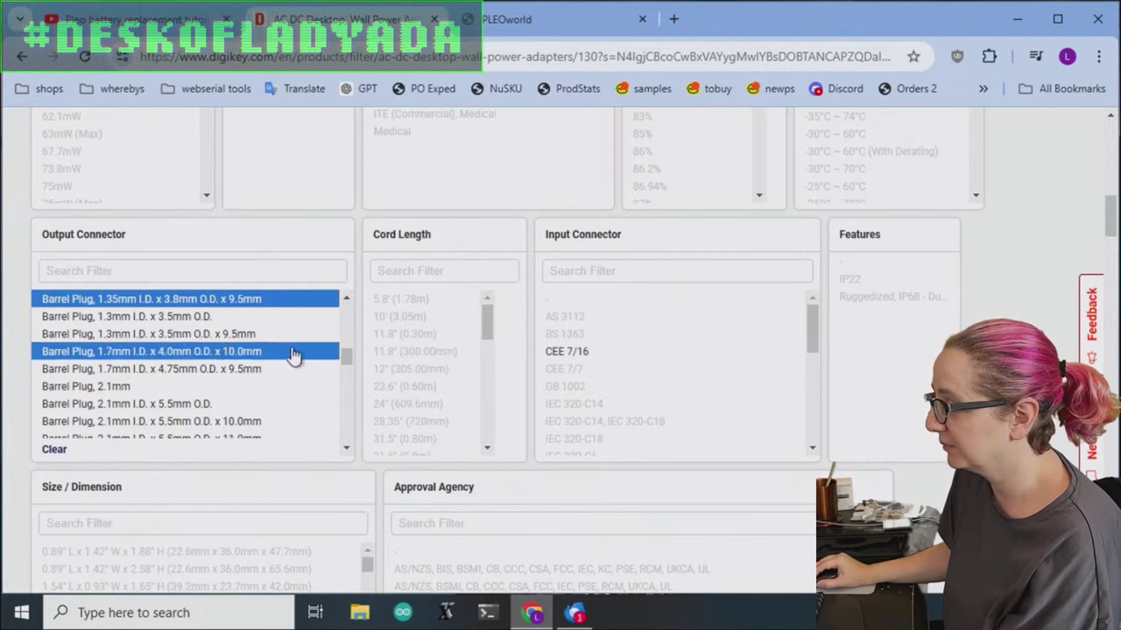
scroll(293, 353, "down", 1)
scroll(293, 354, "down", 4)
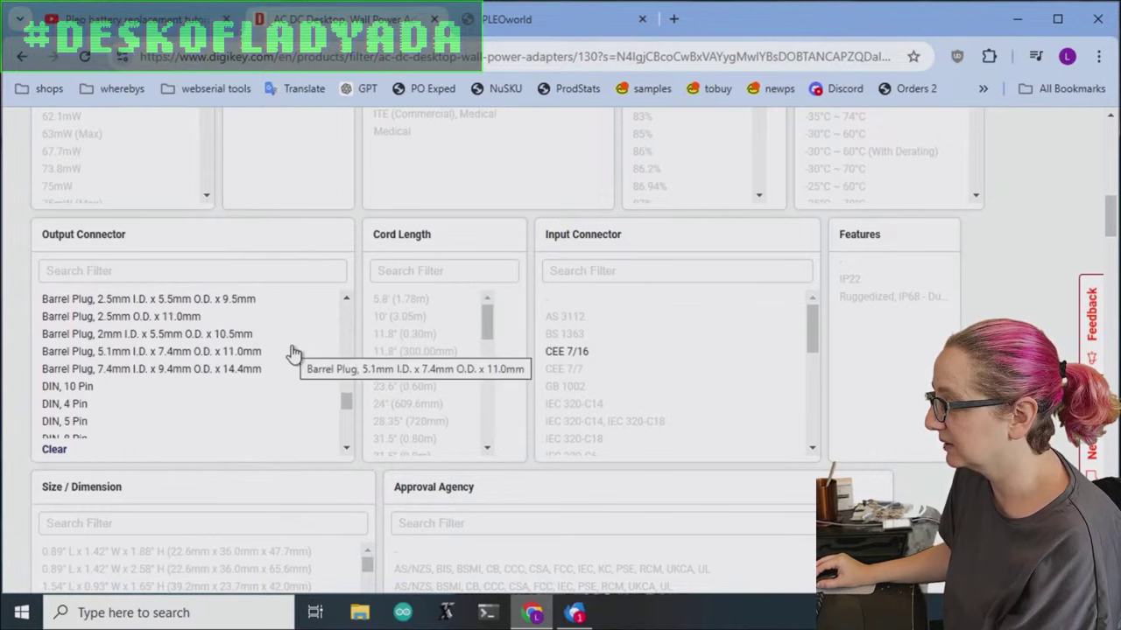
scroll(294, 353, "down", 3)
scroll(293, 354, "down", 4)
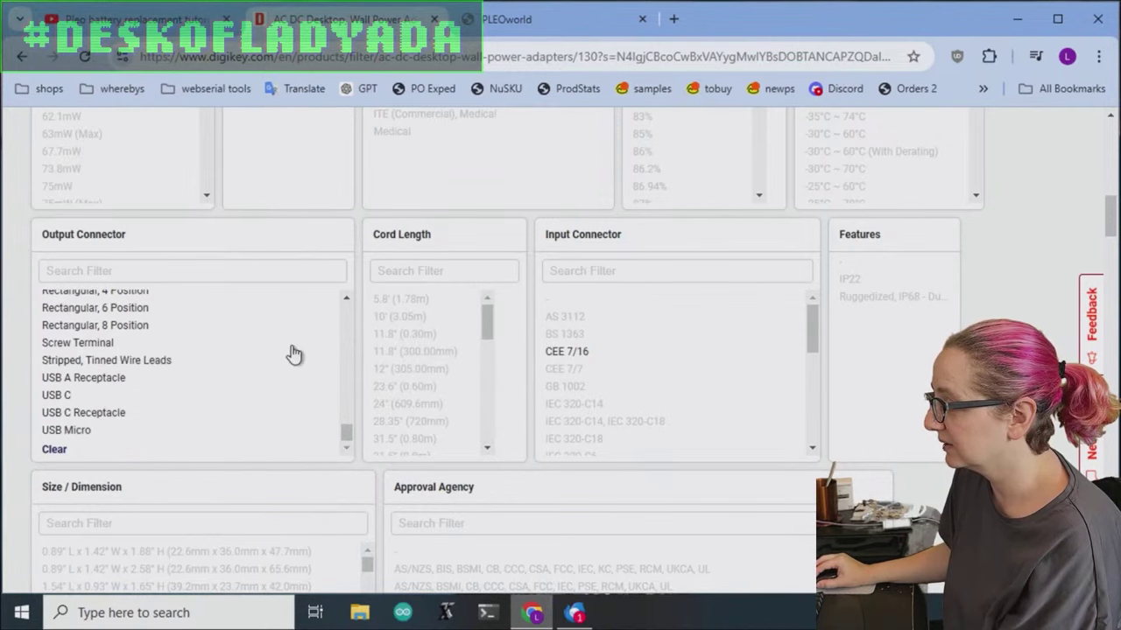
left_click_drag(348, 347, 367, 223)
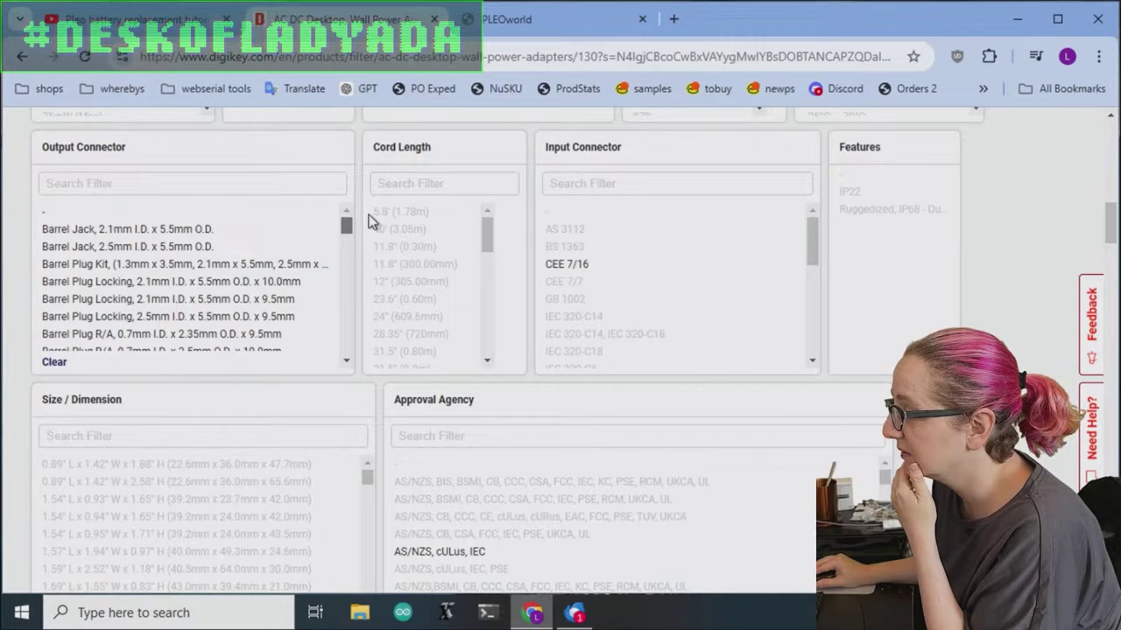
Step: Clear the current Output Connector selection
scroll(560, 350, "down", 4)
scroll(762, 350, "down", 4)
scroll(762, 350, "up", 1)
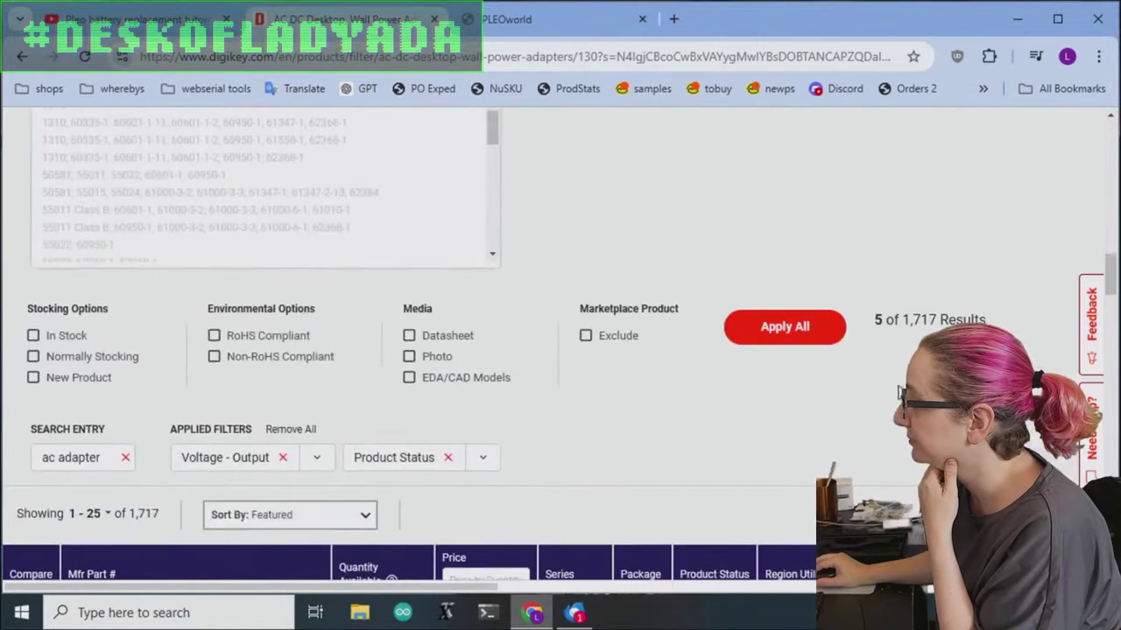
scroll(856, 378, "down", 4)
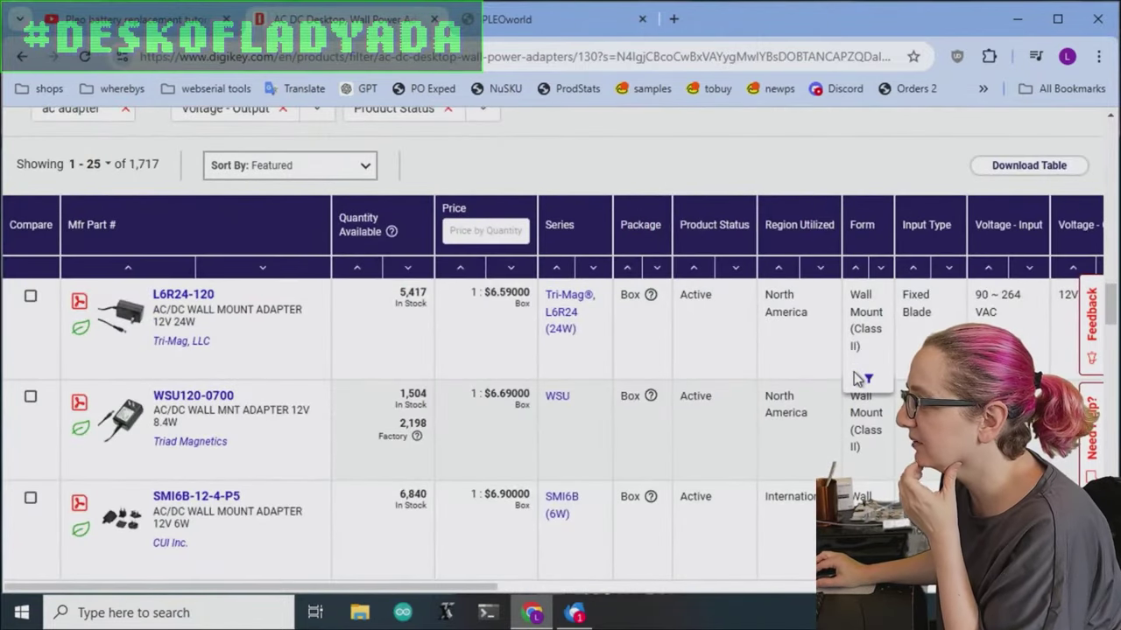
scroll(855, 373, "up", 5)
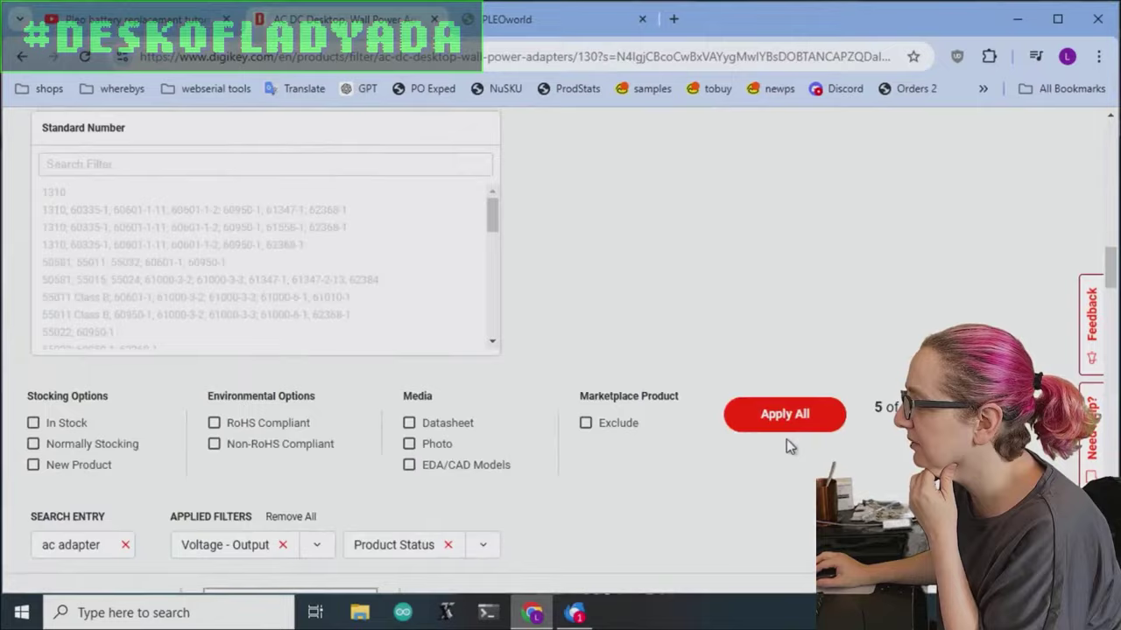
scroll(786, 439, "up", 10)
scroll(787, 439, "down", 15)
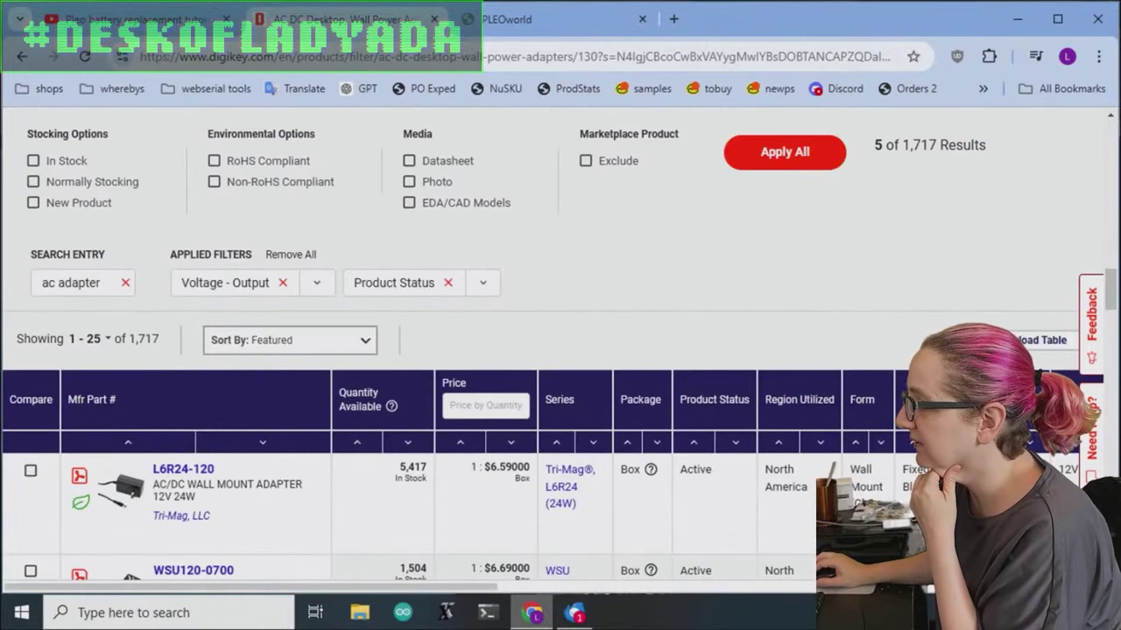
scroll(553, 356, "up", 12)
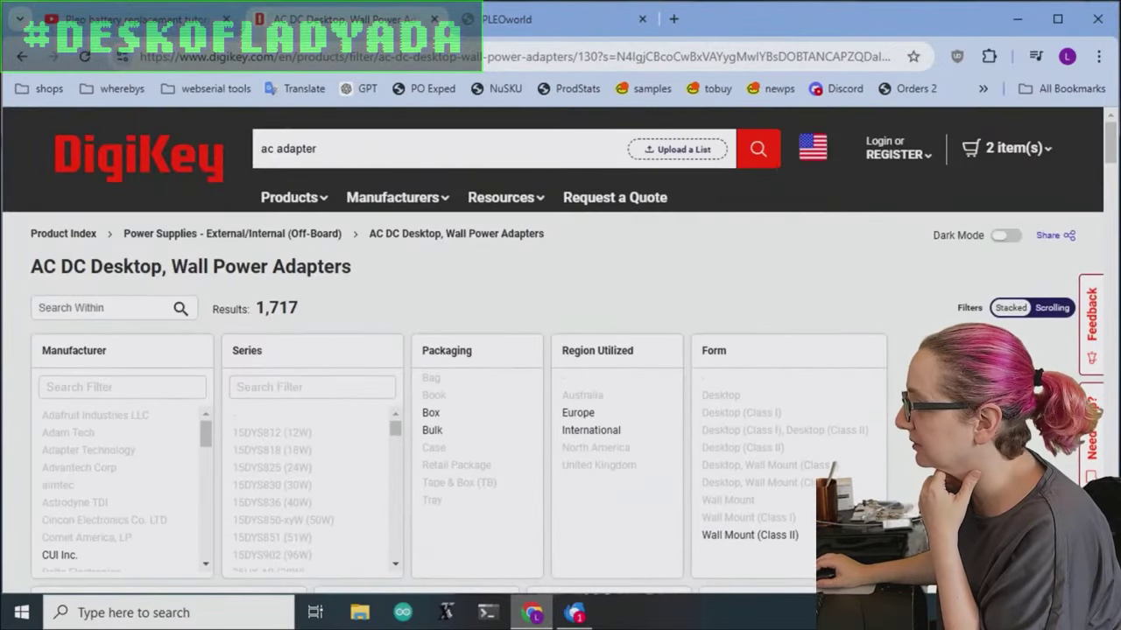
scroll(256, 284, "down", 10)
left_click(56, 275)
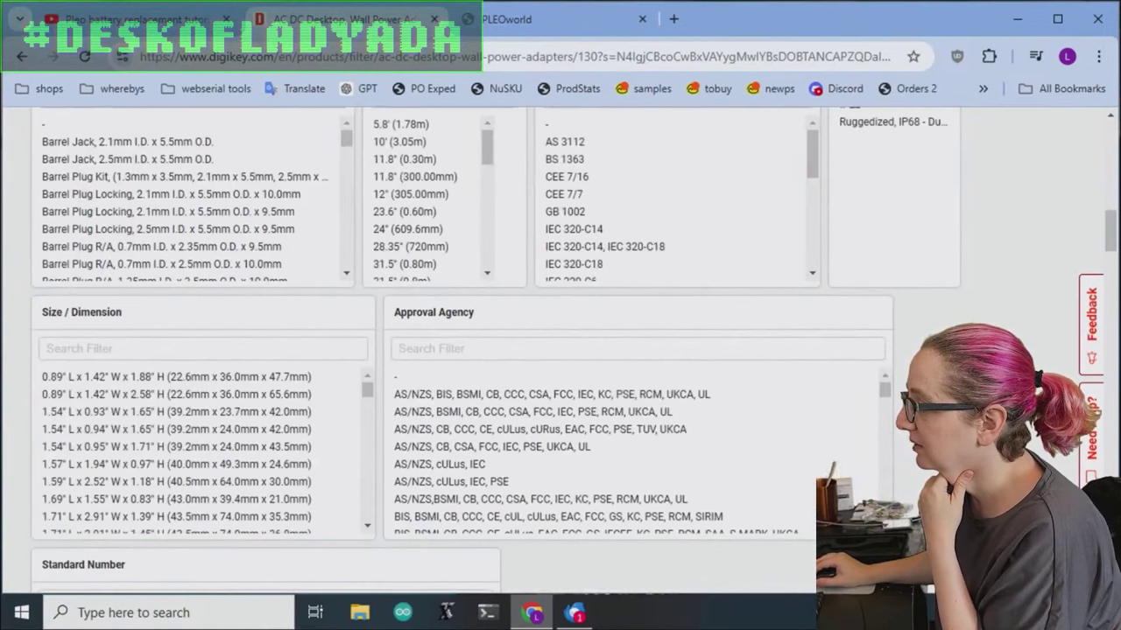
Step: Search connectors for '4.0' and select the straight and right-angle 1.7mm x 4.0mm barrel plugs
scroll(318, 286, "up", 2)
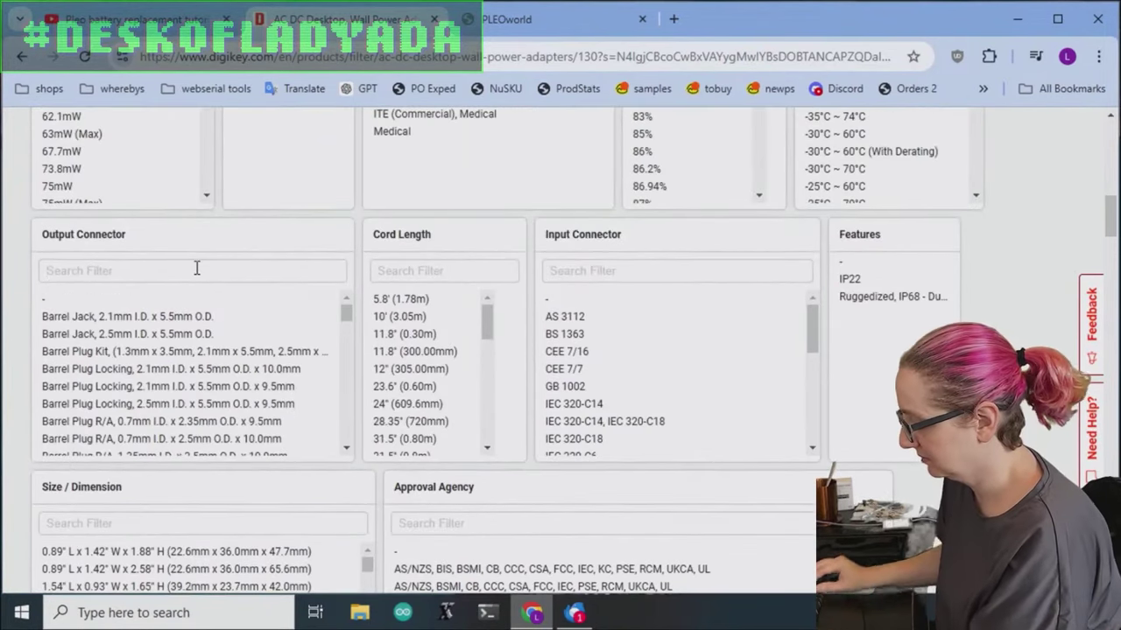
left_click(197, 269)
type("4.0")
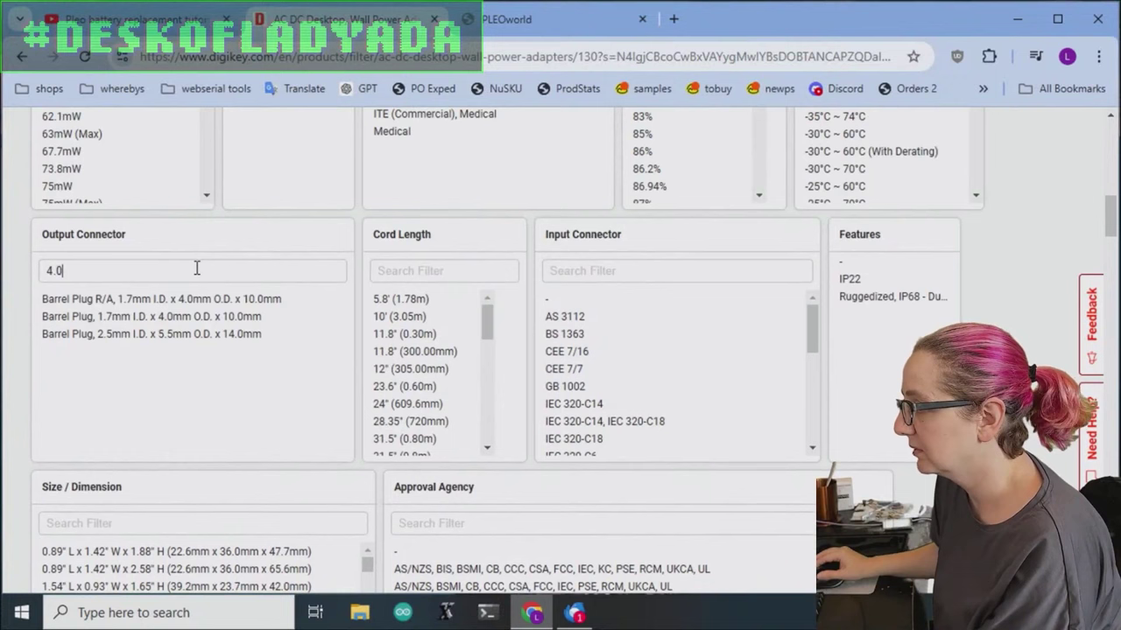
left_click(277, 300)
left_click_drag(276, 299, 276, 345)
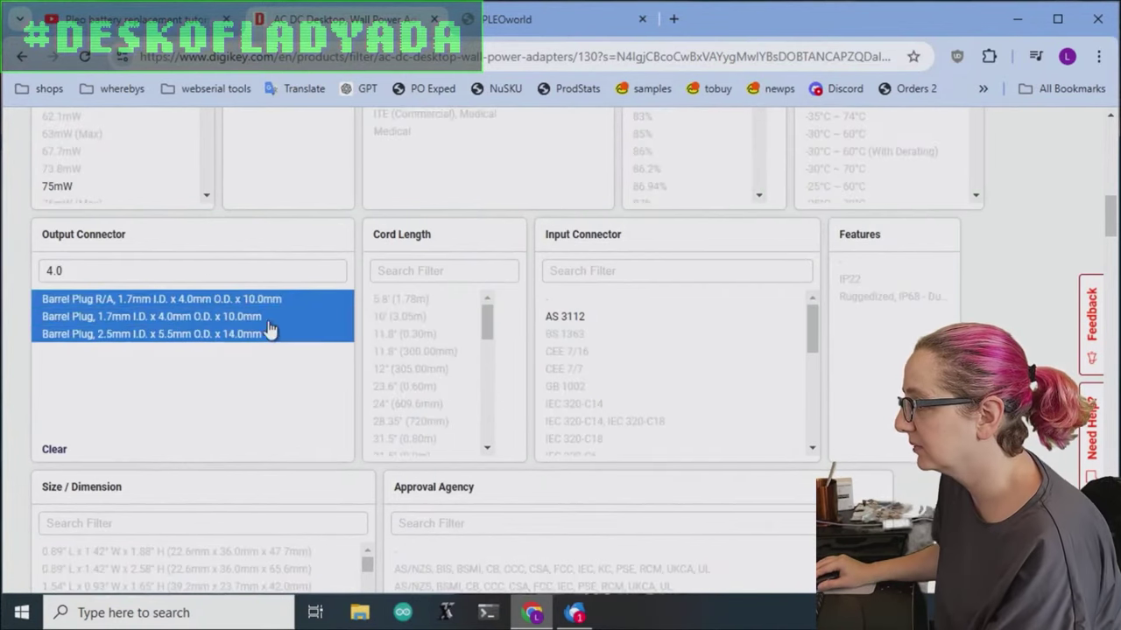
left_click(269, 320, "ctrl")
left_click(215, 333, "ctrl")
left_click(220, 317, "ctrl")
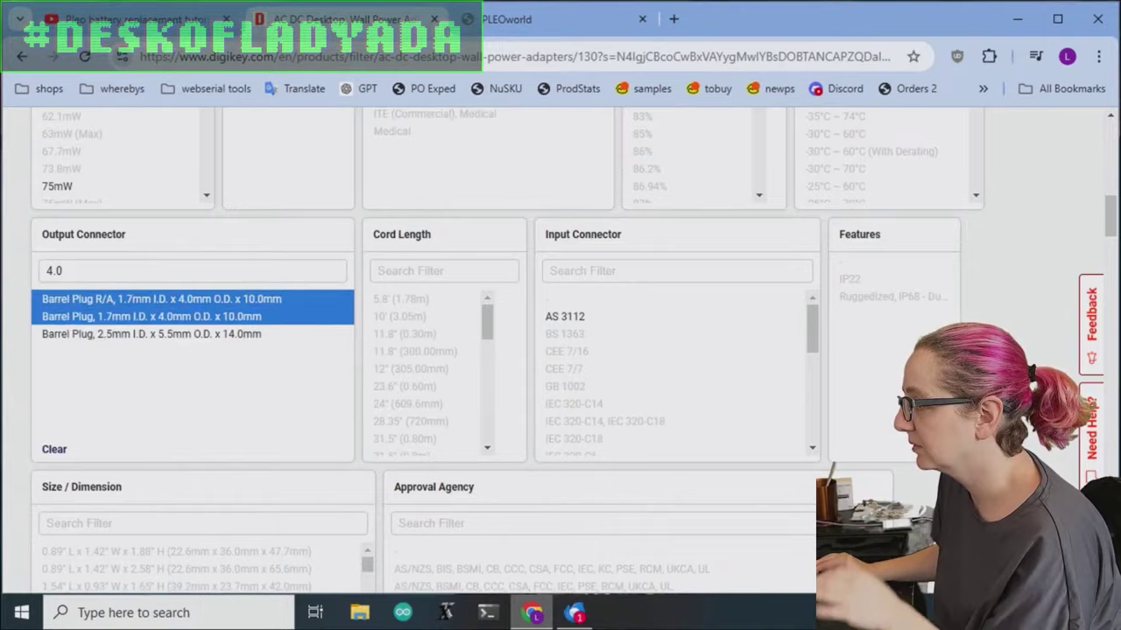
Step: Apply the barrel plug filter and review the four PSAA30R results
scroll(420, 351, "down", 8)
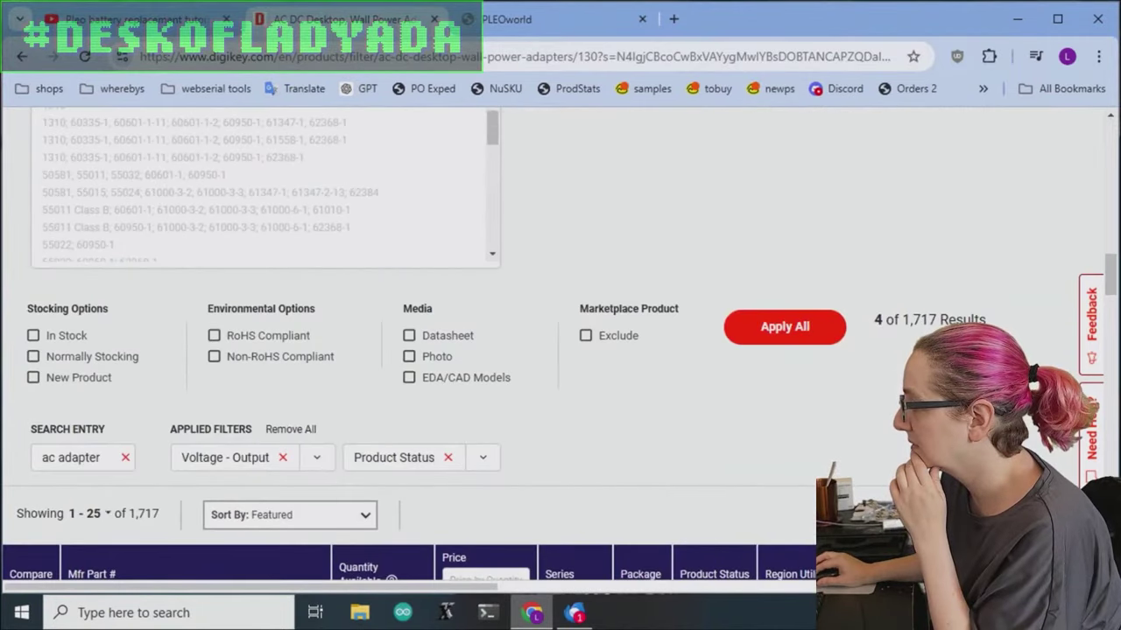
left_click(753, 326)
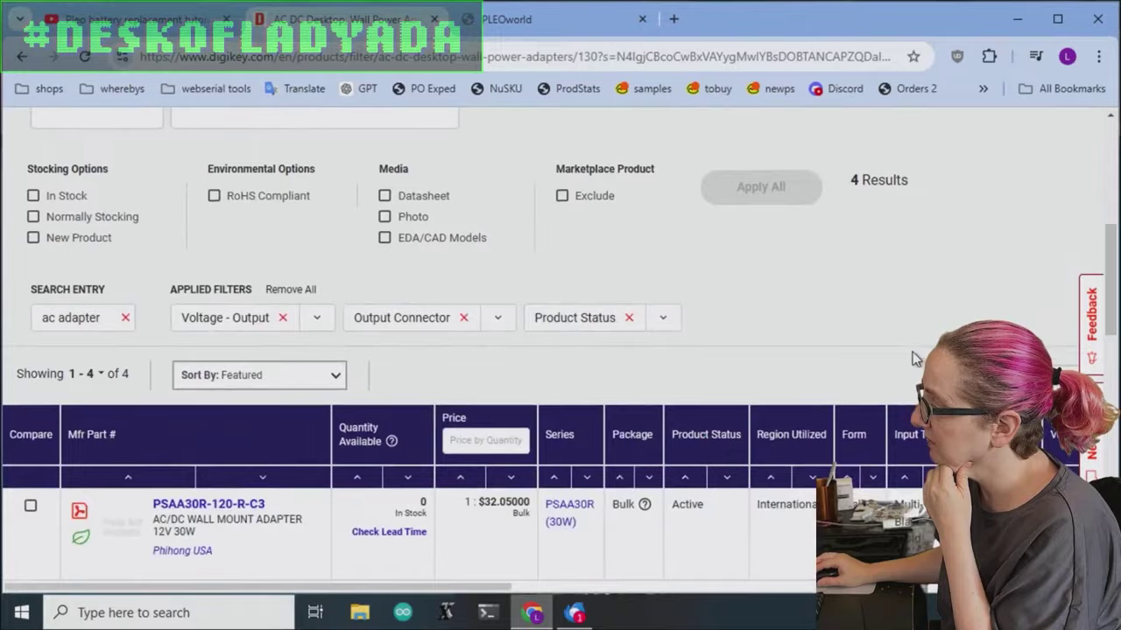
scroll(915, 355, "down", 4)
scroll(797, 355, "up", 1)
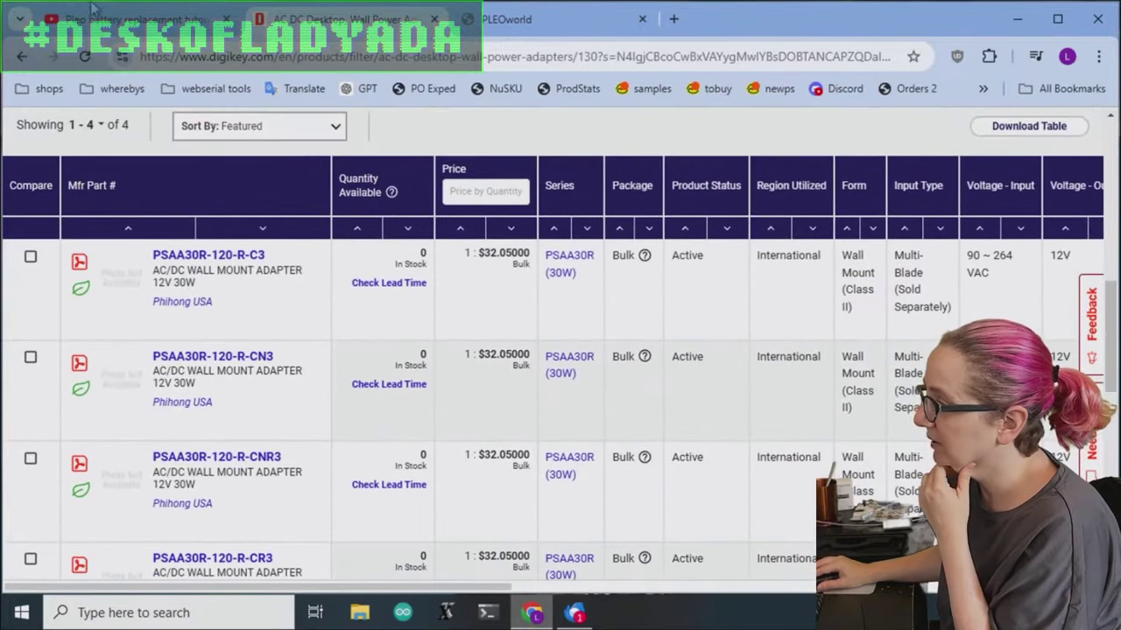
Step: Go back to the 1,717-result listing
left_click(25, 57)
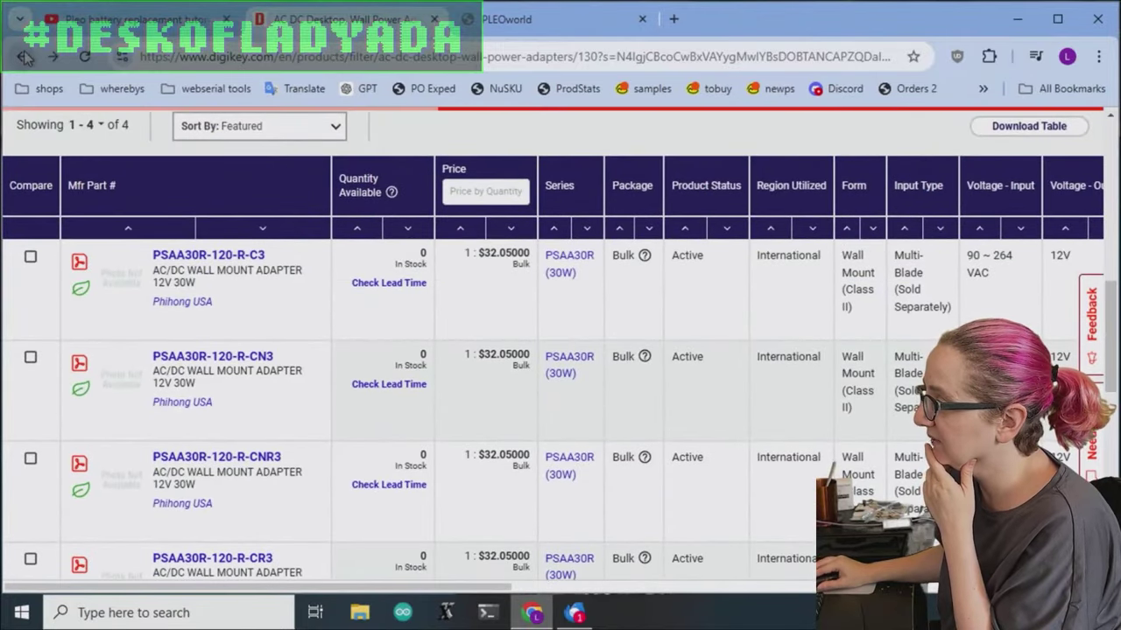
scroll(733, 349, "up", 5)
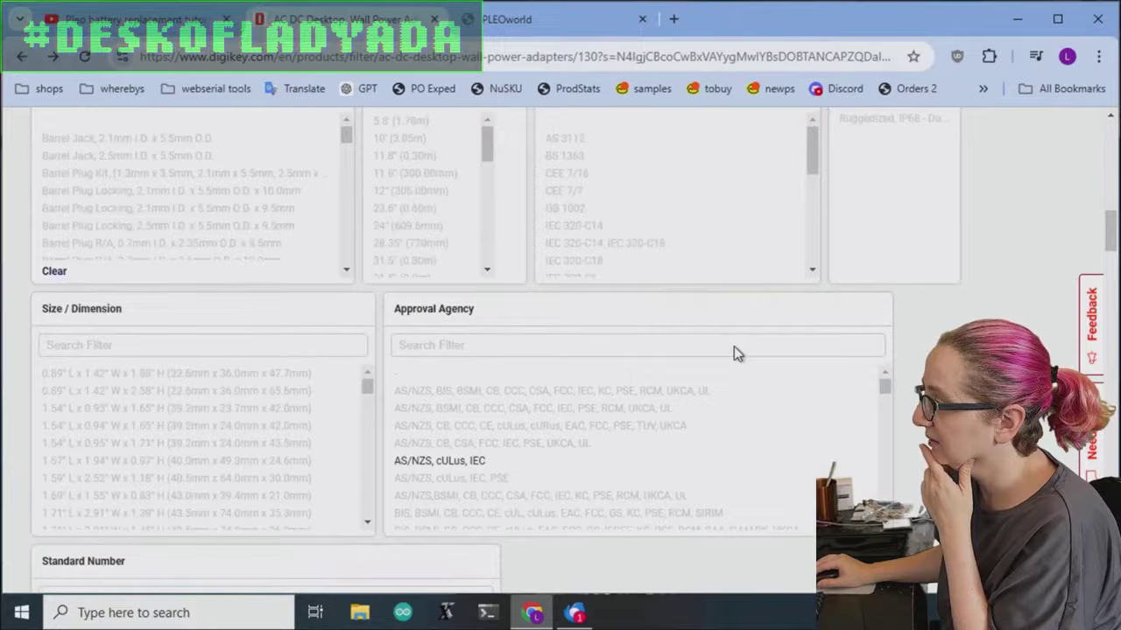
scroll(889, 416, "down", 10)
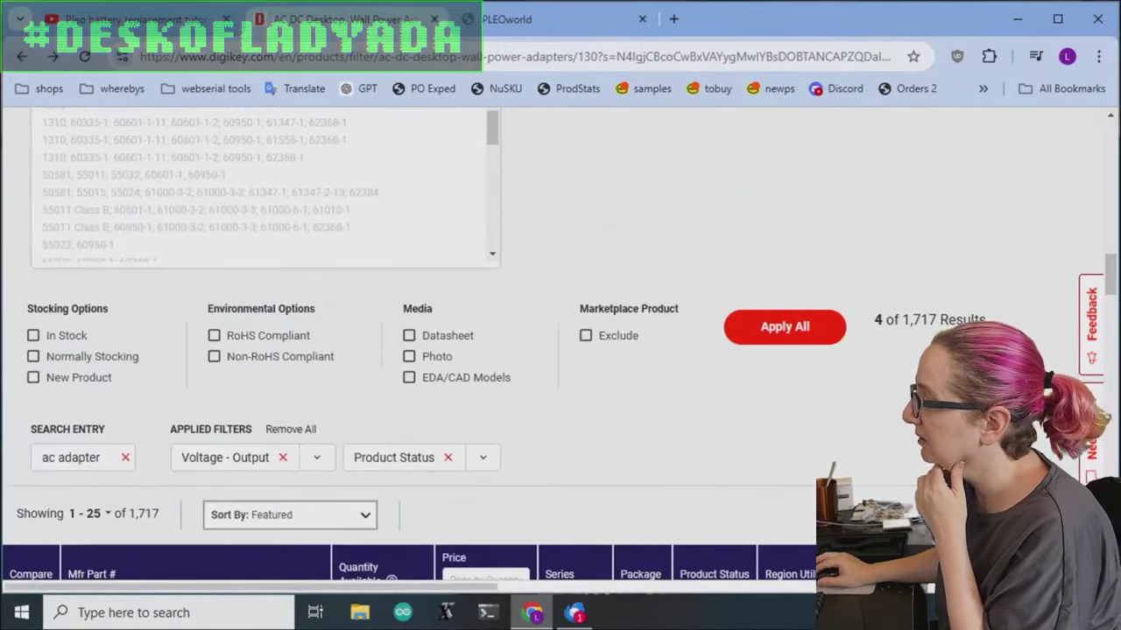
Step: Clear the Output Connector selection
scroll(584, 316, "down", 2)
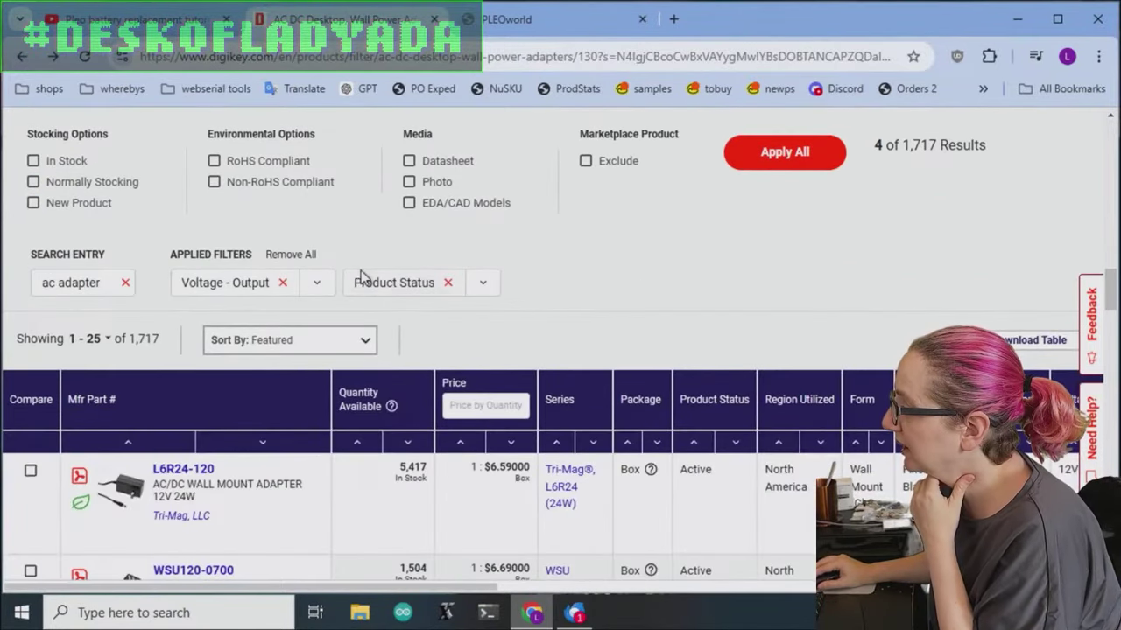
scroll(680, 353, "up", 10)
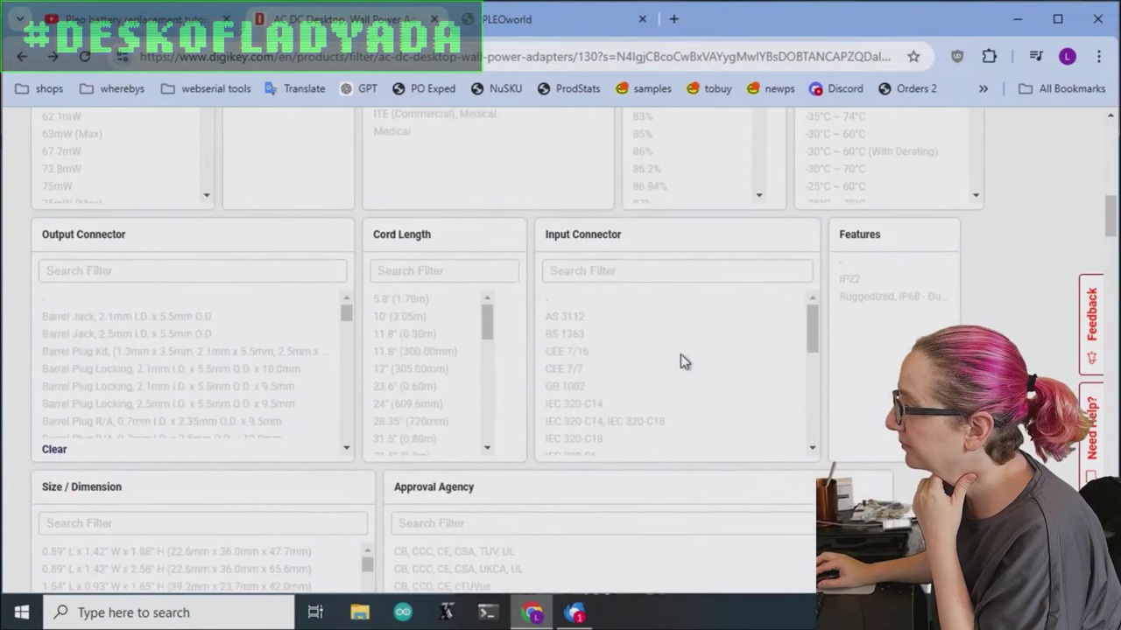
scroll(908, 335, "down", 4)
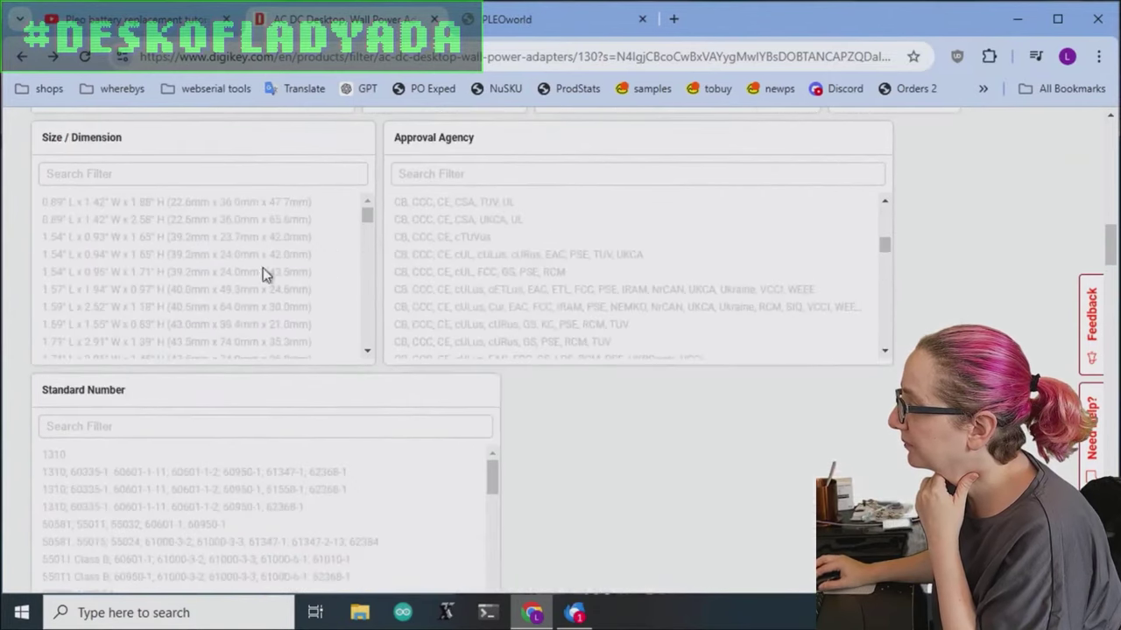
scroll(313, 190, "up", 4)
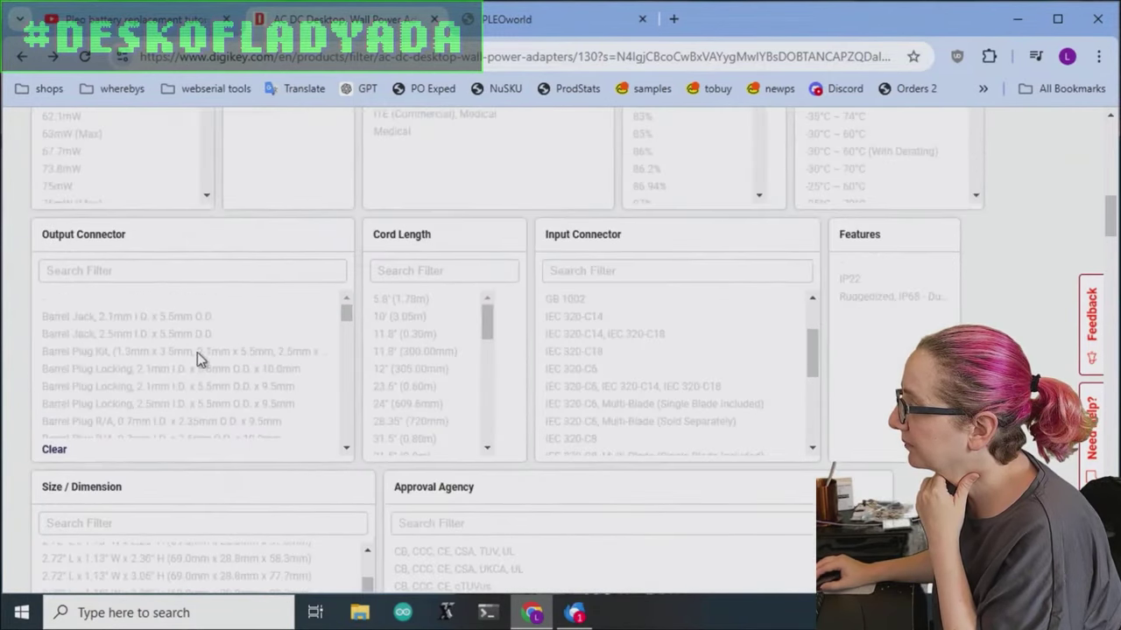
left_click(53, 451)
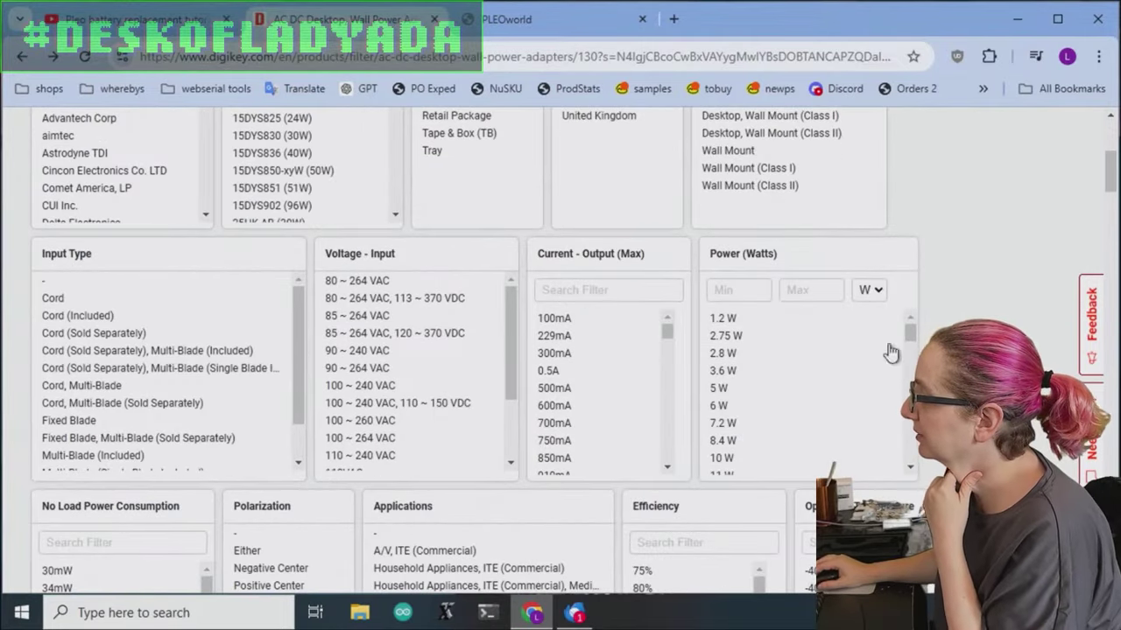
Step: Select Current - Output (Max) values from 850mA upward and apply, leaving 579 results
left_click_drag(667, 326, 668, 331)
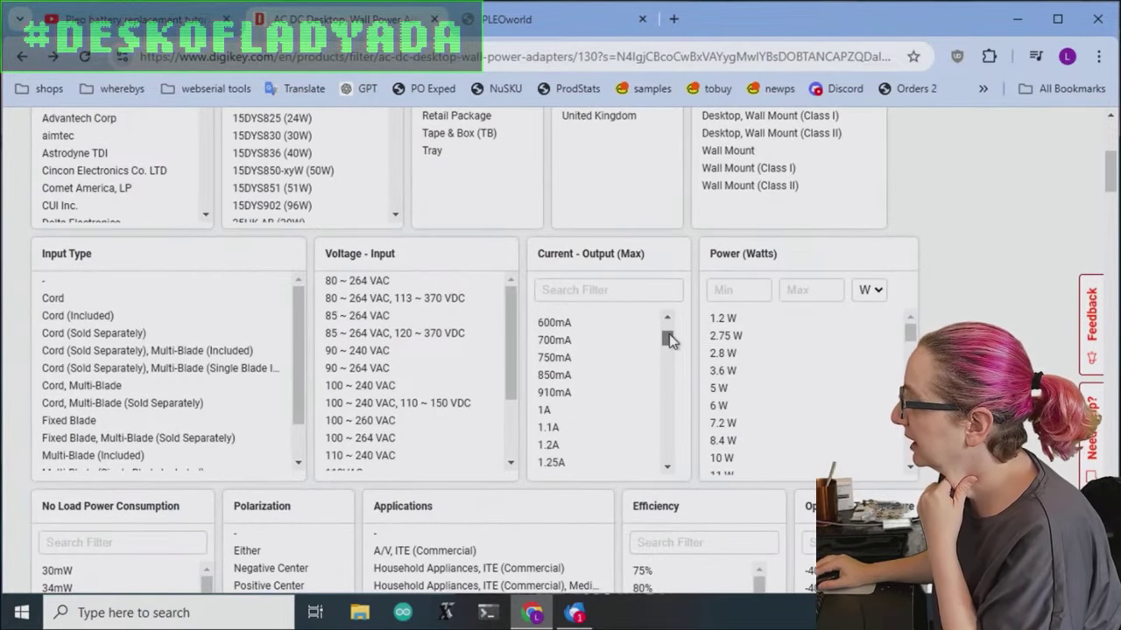
left_click_drag(584, 380, 581, 430)
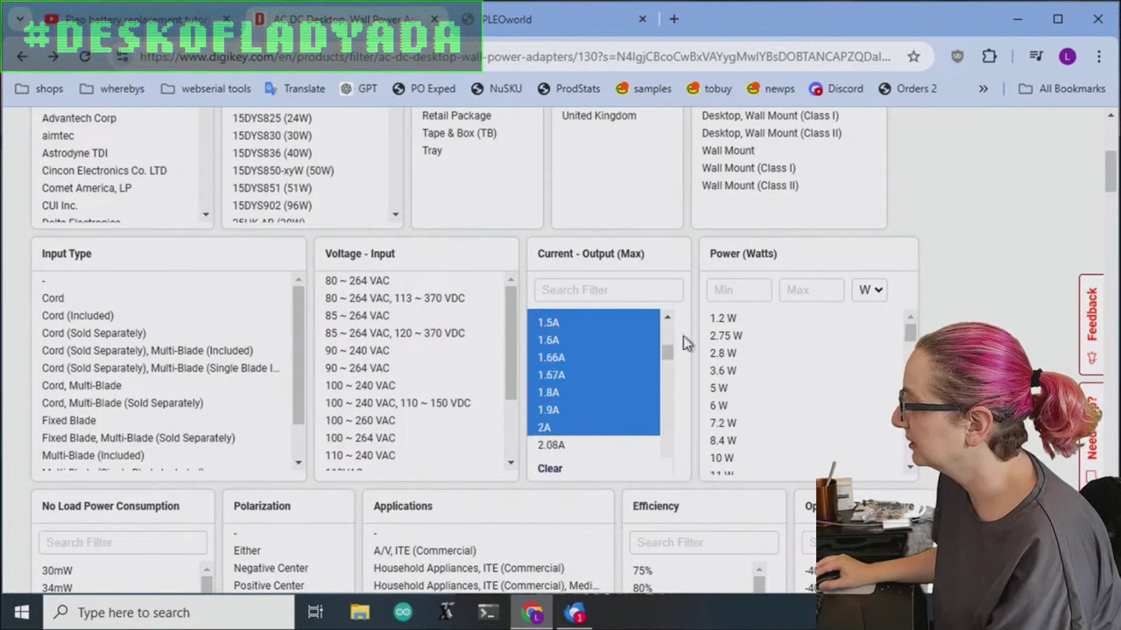
left_click_drag(667, 352, 686, 290)
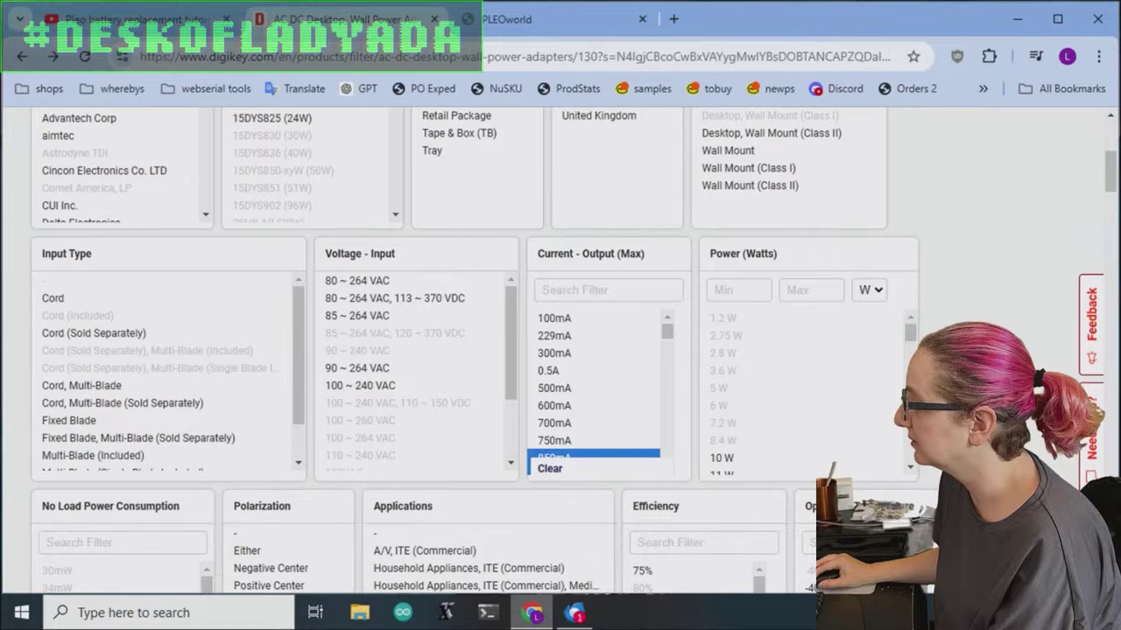
scroll(686, 290, "down", 12)
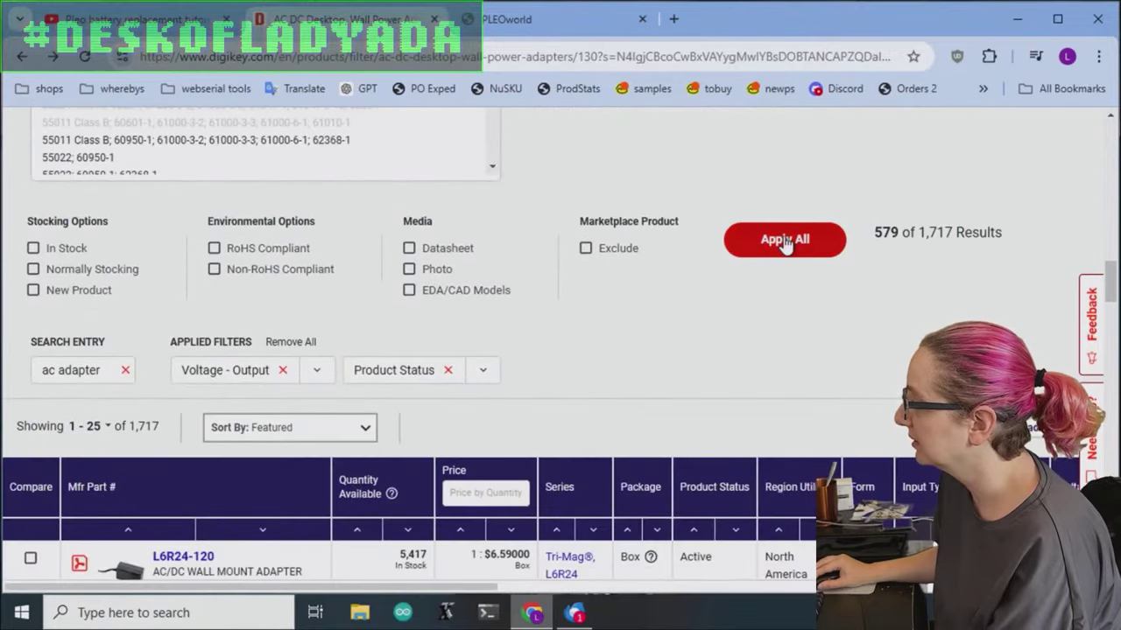
left_click(785, 241)
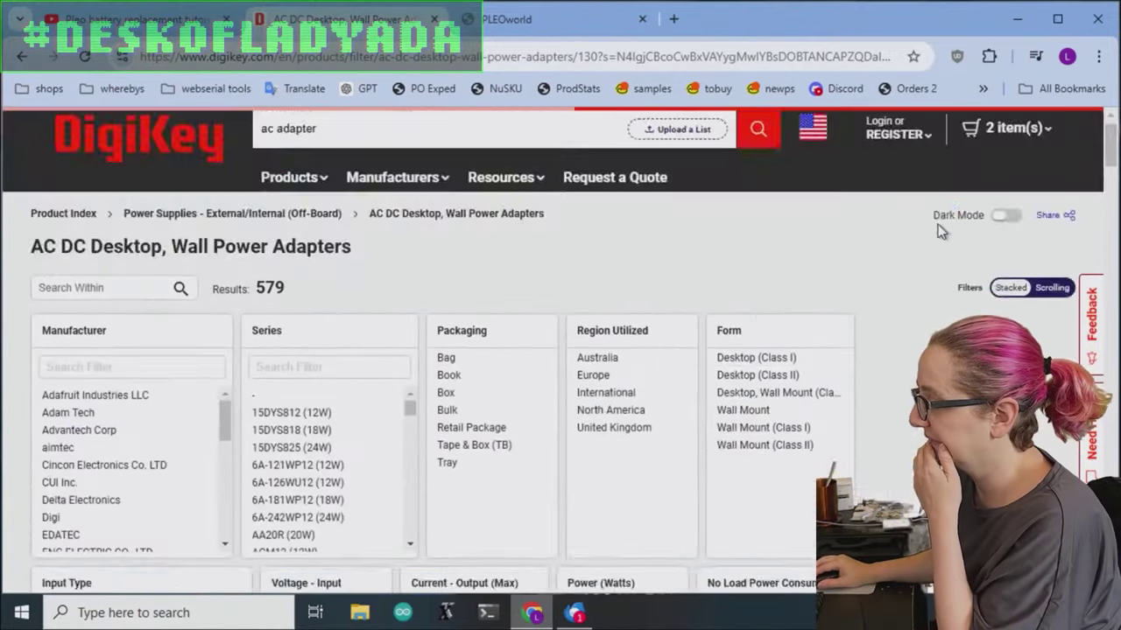
Step: Limit the results to in-stock adapters
scroll(939, 231, "down", 15)
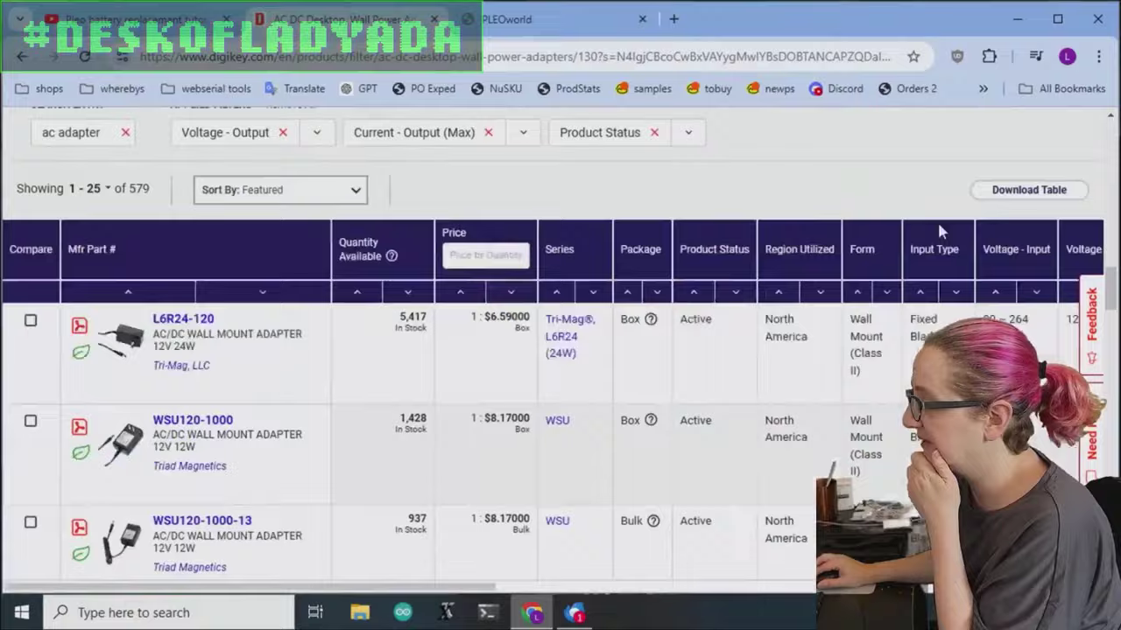
scroll(939, 230, "up", 10)
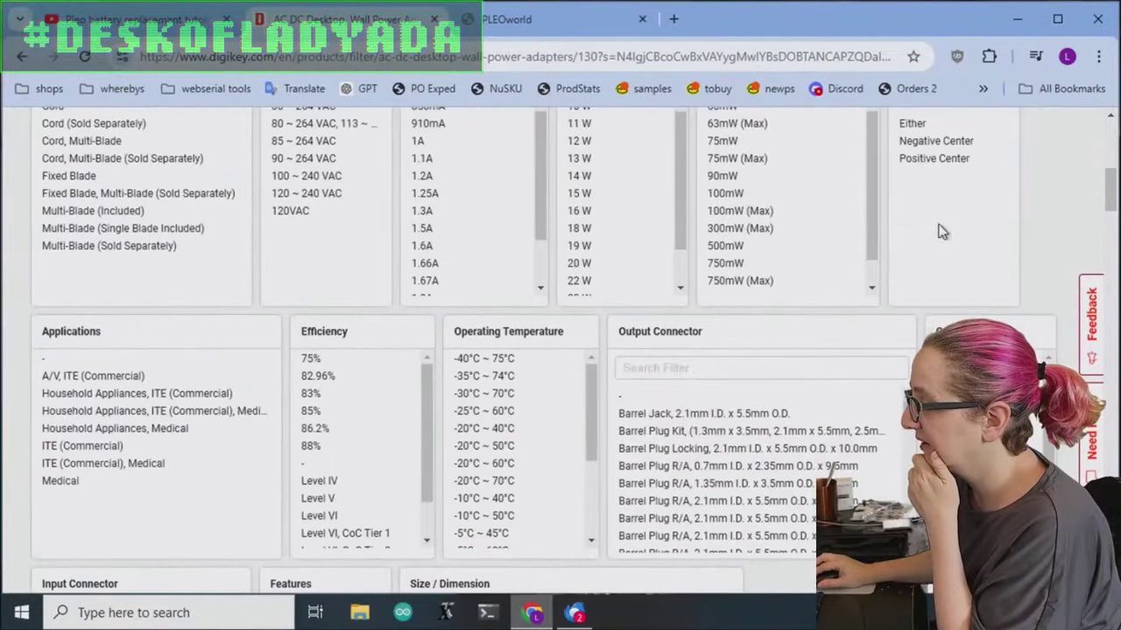
scroll(941, 229, "down", 5)
scroll(945, 224, "down", 2)
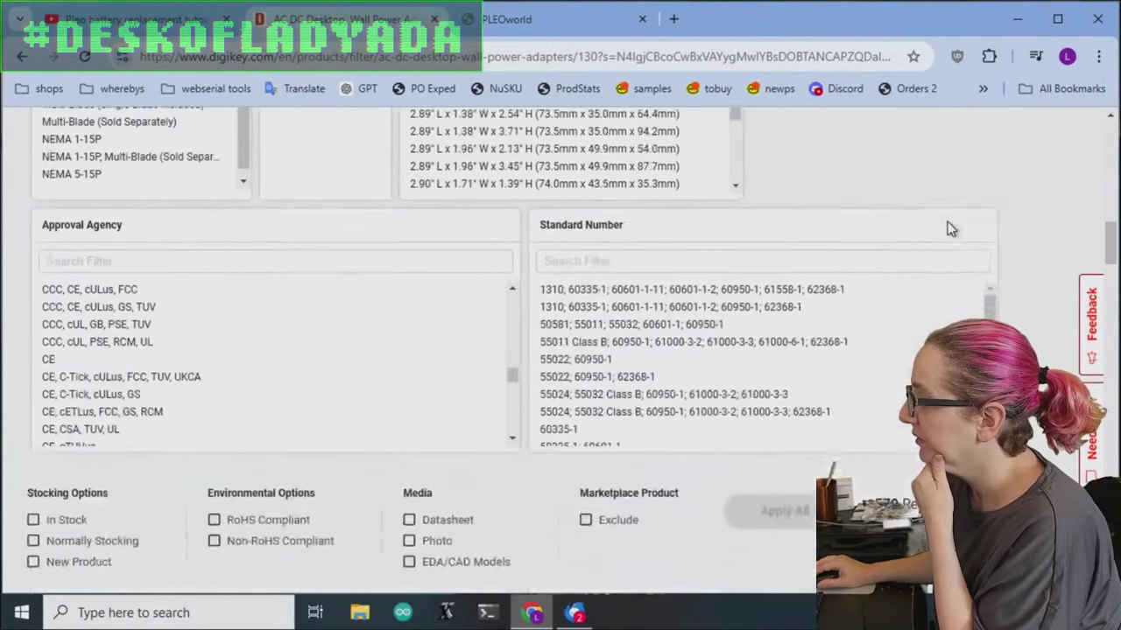
scroll(948, 221, "down", 3)
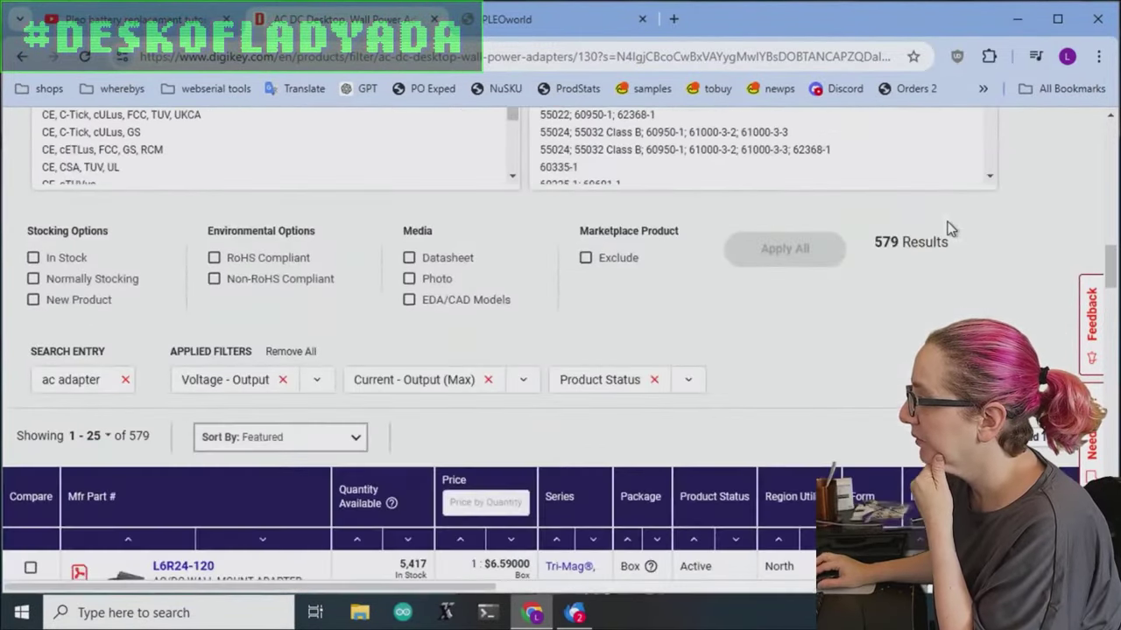
left_click(41, 259)
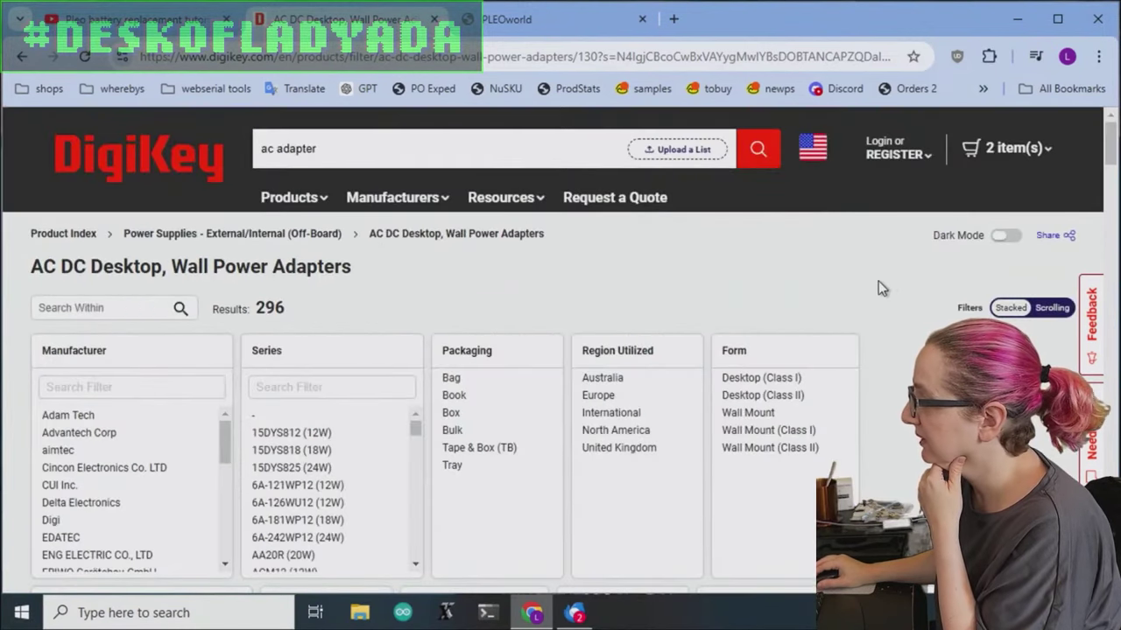
Step: Select International and North America under Region Utilized and apply it, leaving 242 results
scroll(902, 281, "down", 2)
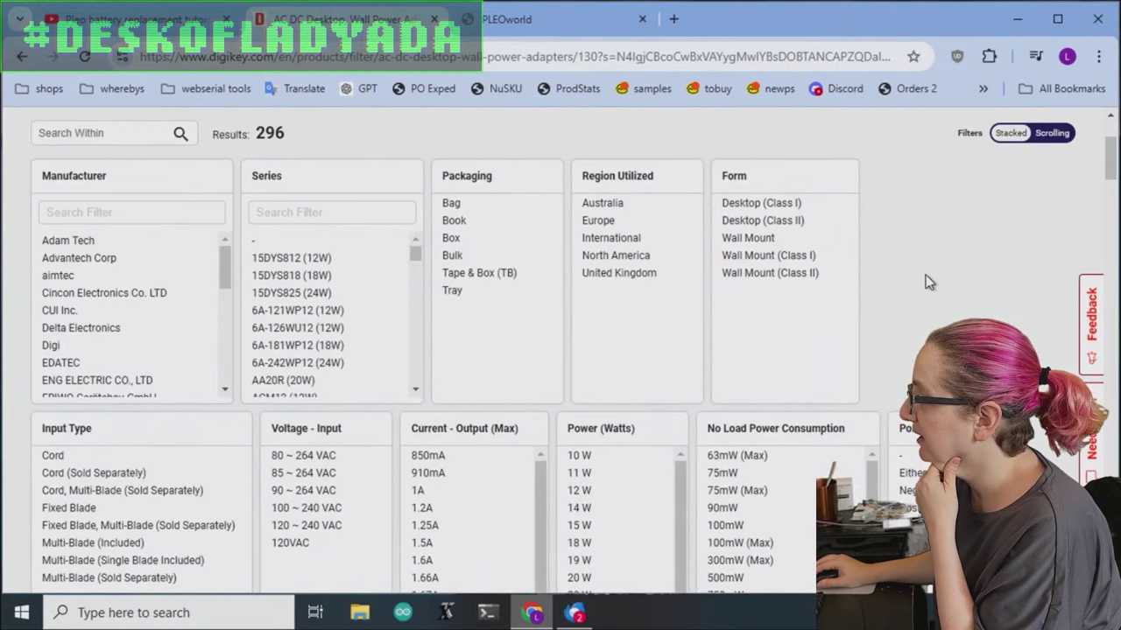
left_click_drag(611, 237, 629, 255)
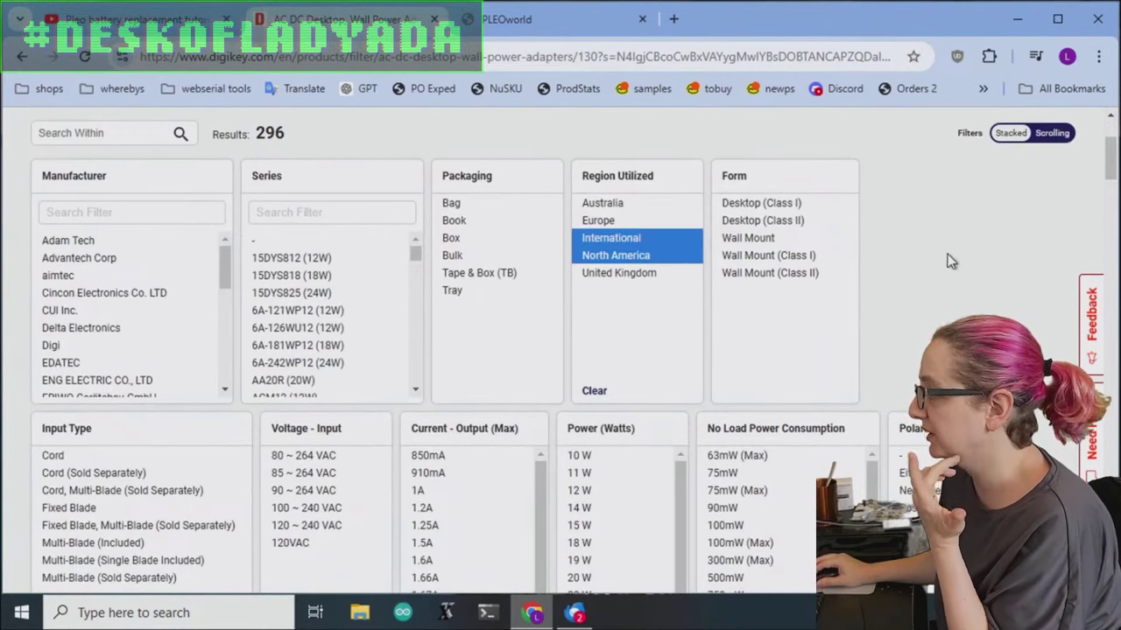
scroll(980, 275, "down", 10)
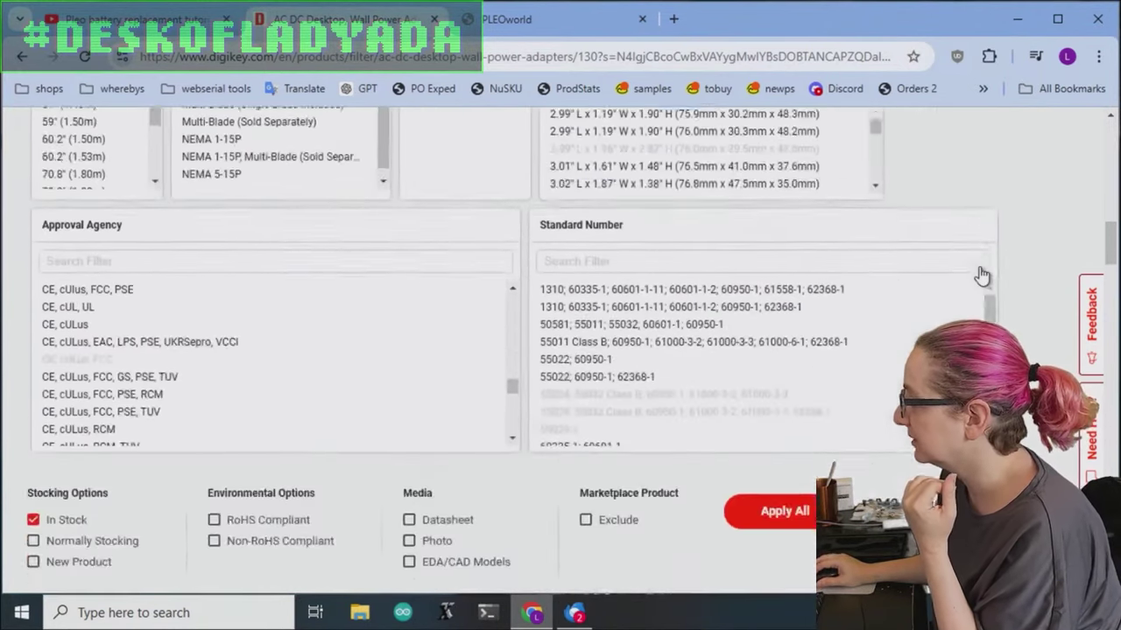
scroll(980, 275, "down", 2)
left_click(800, 338)
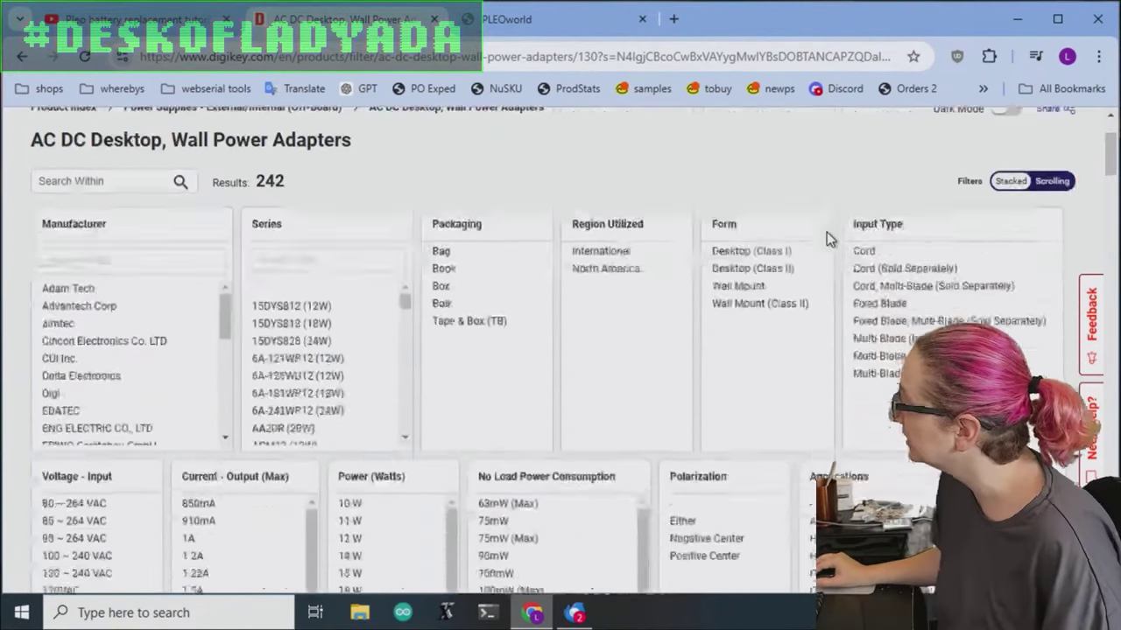
Step: Apply Polarization Positive Center, Either and '-', leaving 233 results
scroll(827, 232, "down", 3)
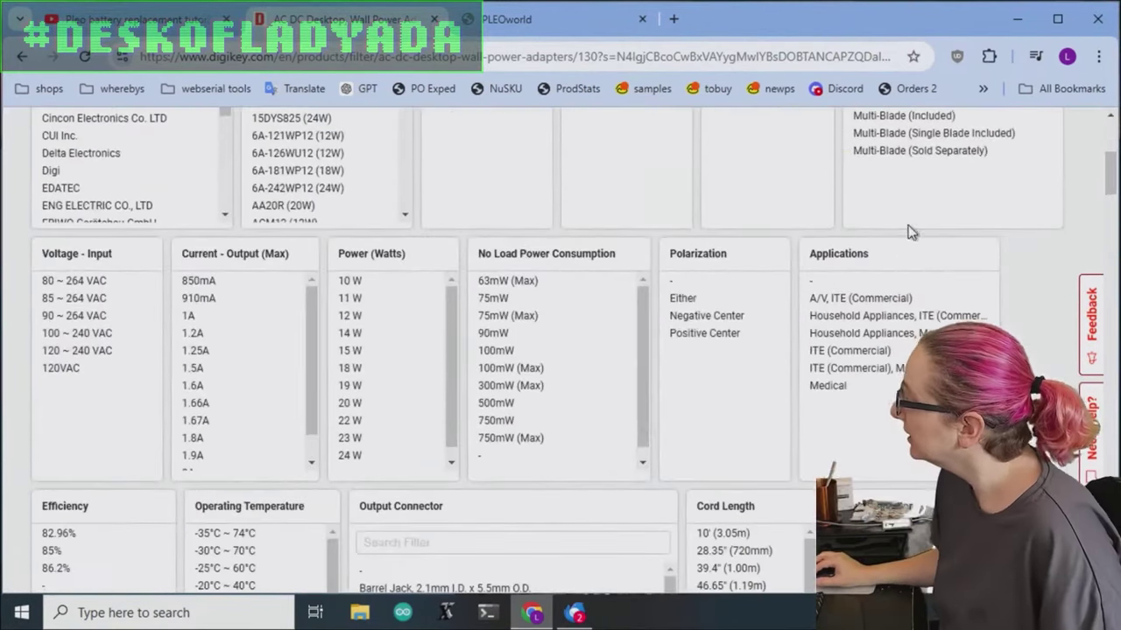
left_click(725, 335)
left_click(727, 297, "ctrl")
left_click(731, 282, "ctrl")
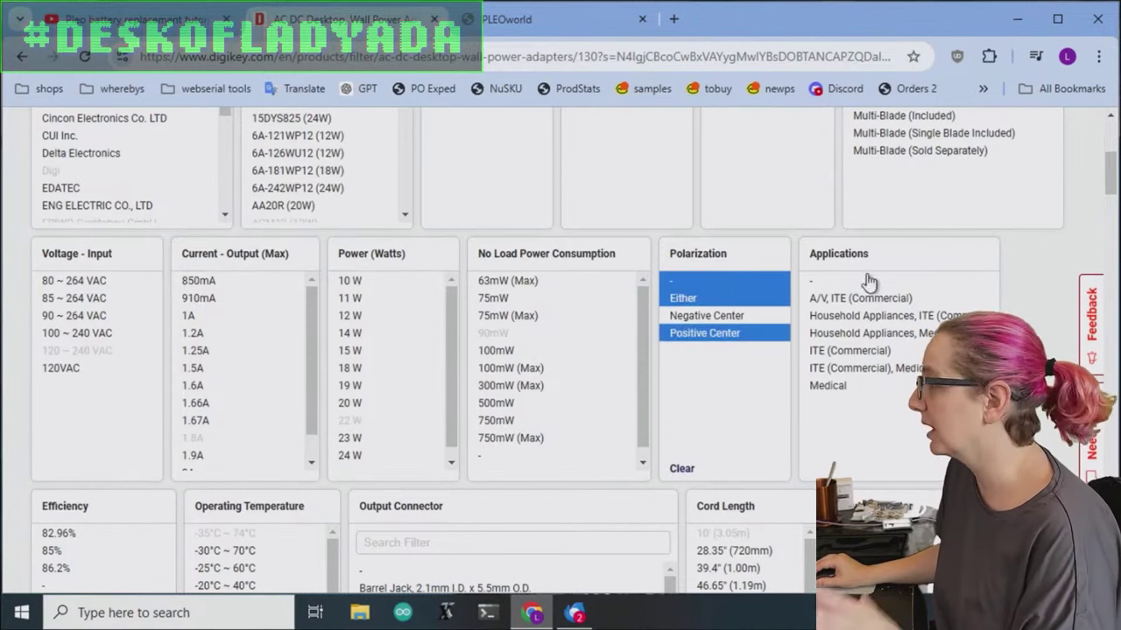
scroll(1052, 255, "down", 6)
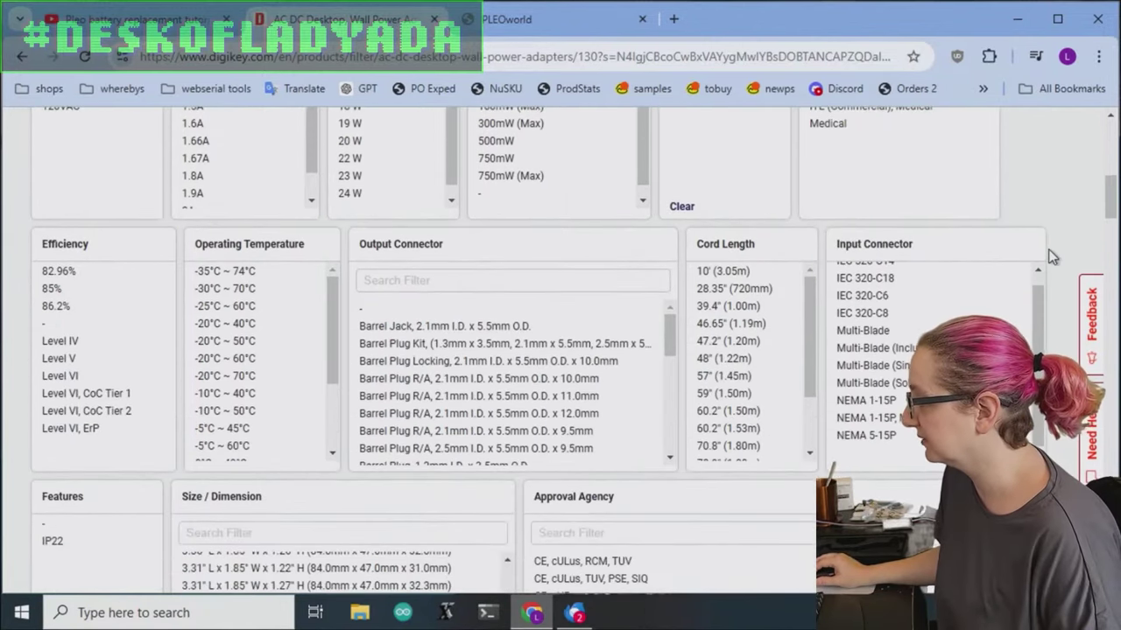
scroll(1053, 255, "down", 3)
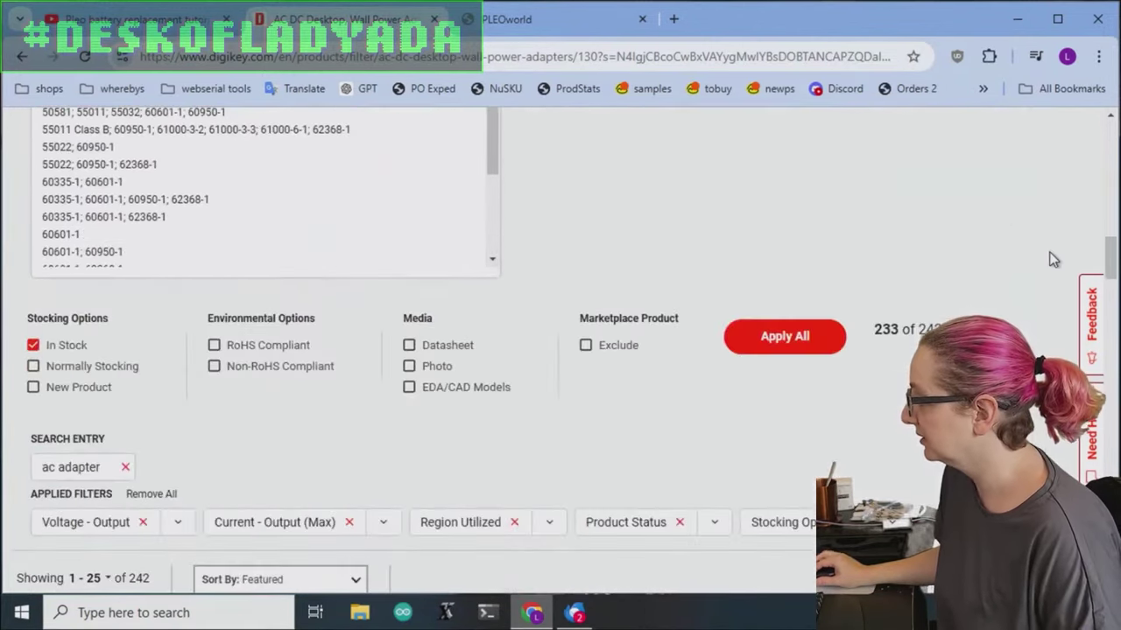
left_click(813, 345)
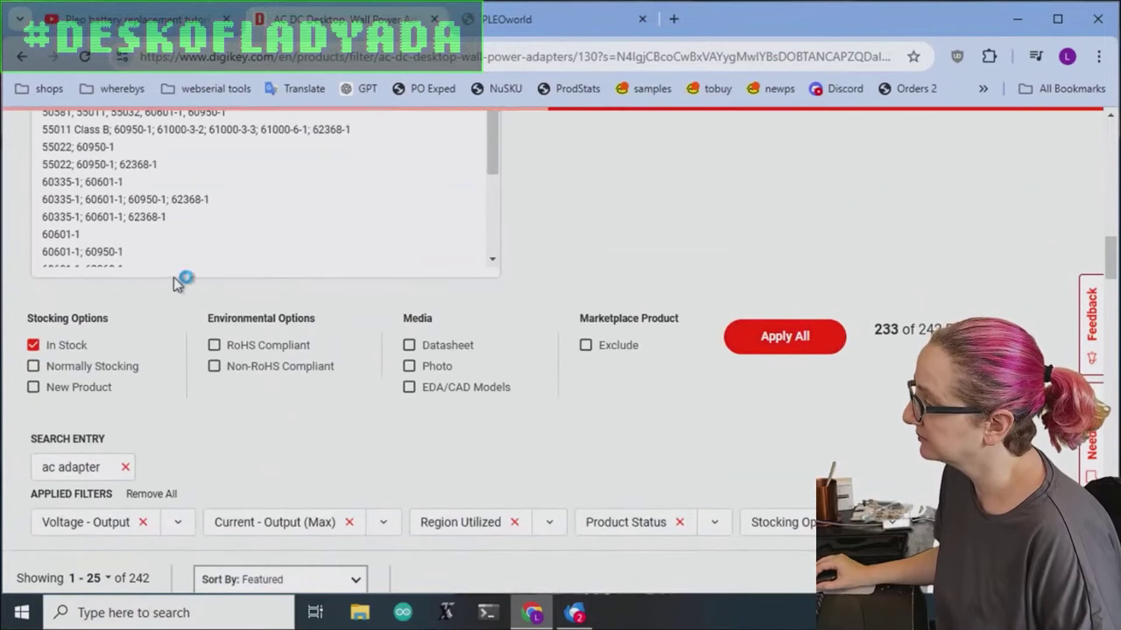
scroll(490, 262, "down", 4)
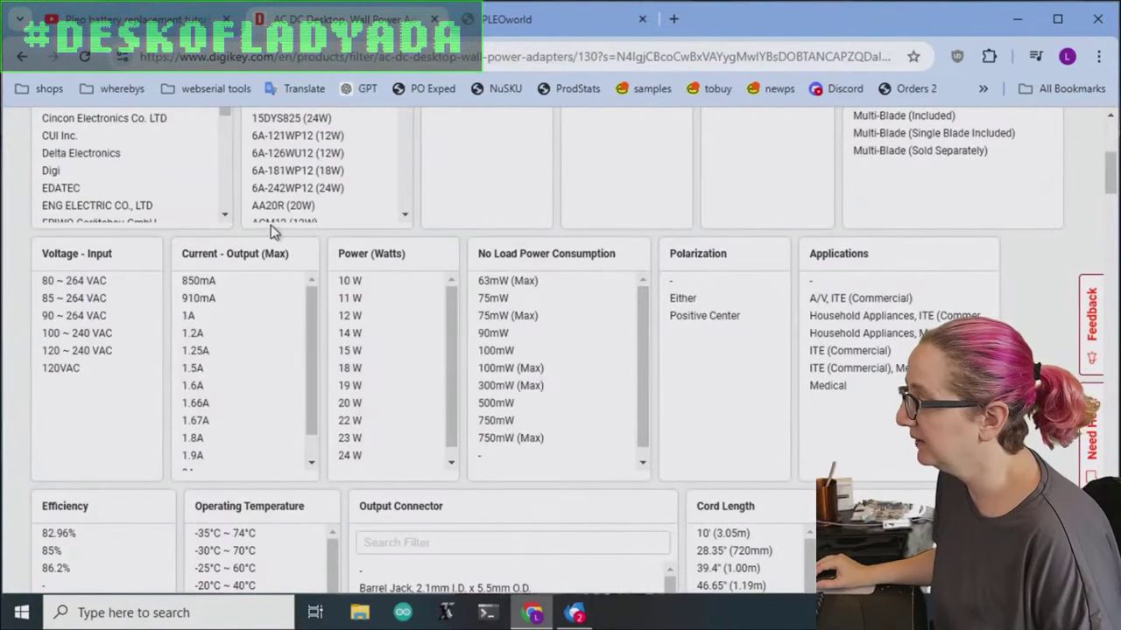
scroll(795, 505, "down", 10)
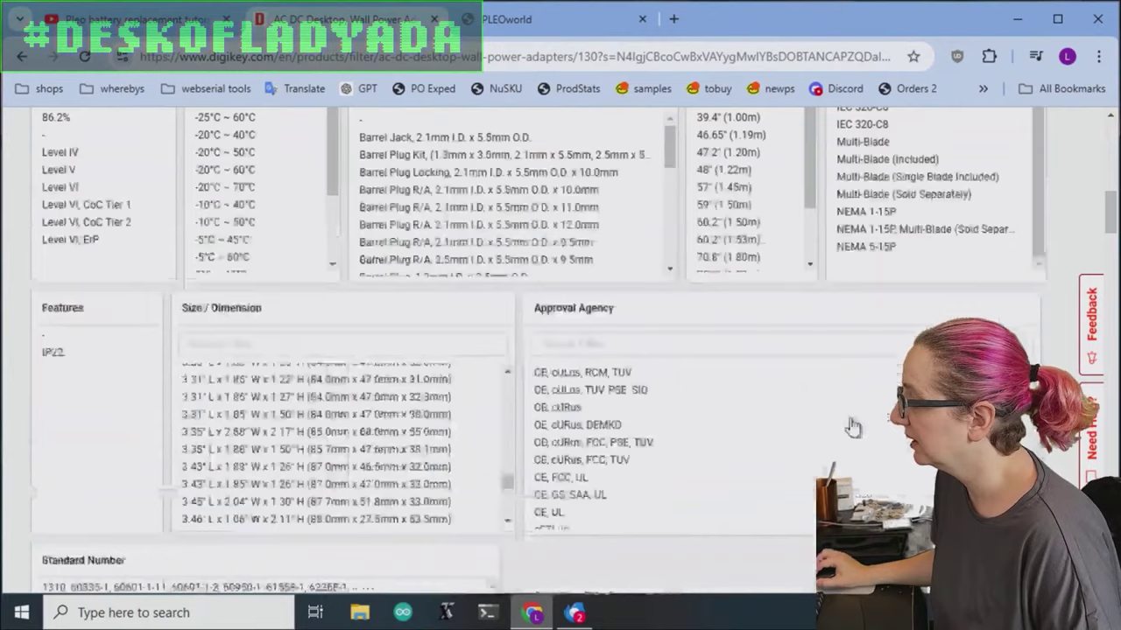
scroll(795, 502, "down", 1)
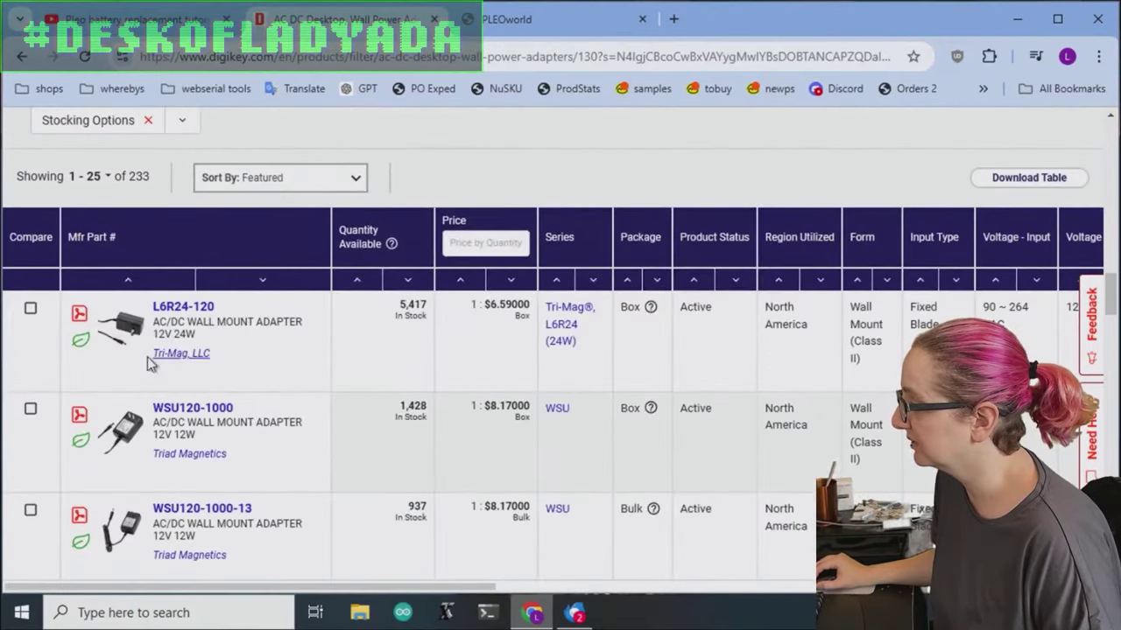
mouse_move(120, 429)
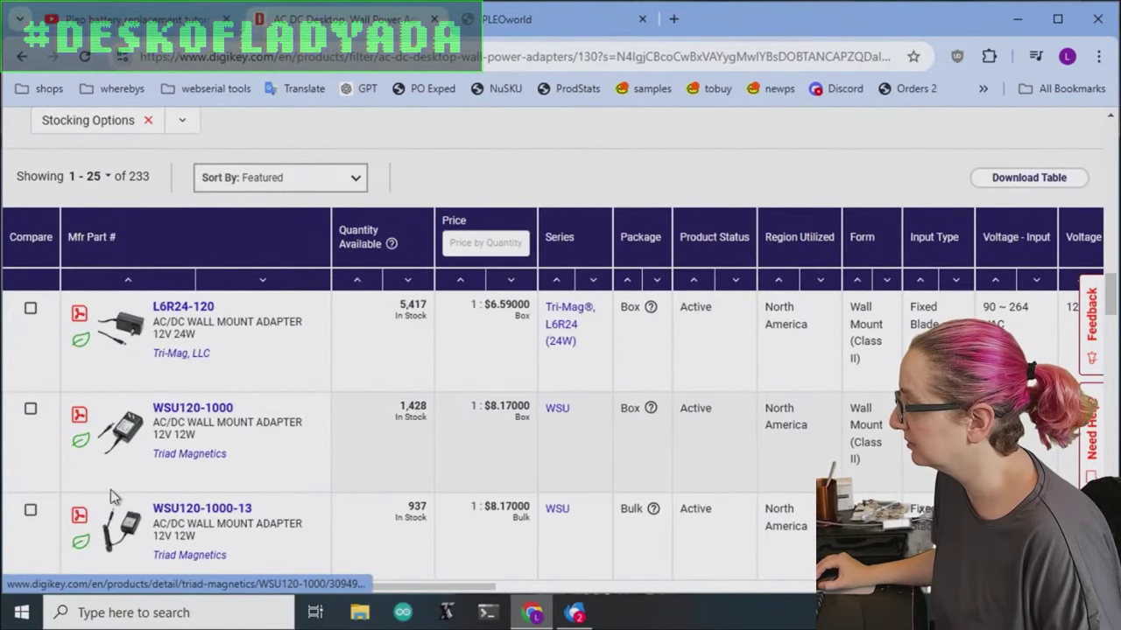
scroll(758, 438, "down", 2)
mouse_move(113, 473)
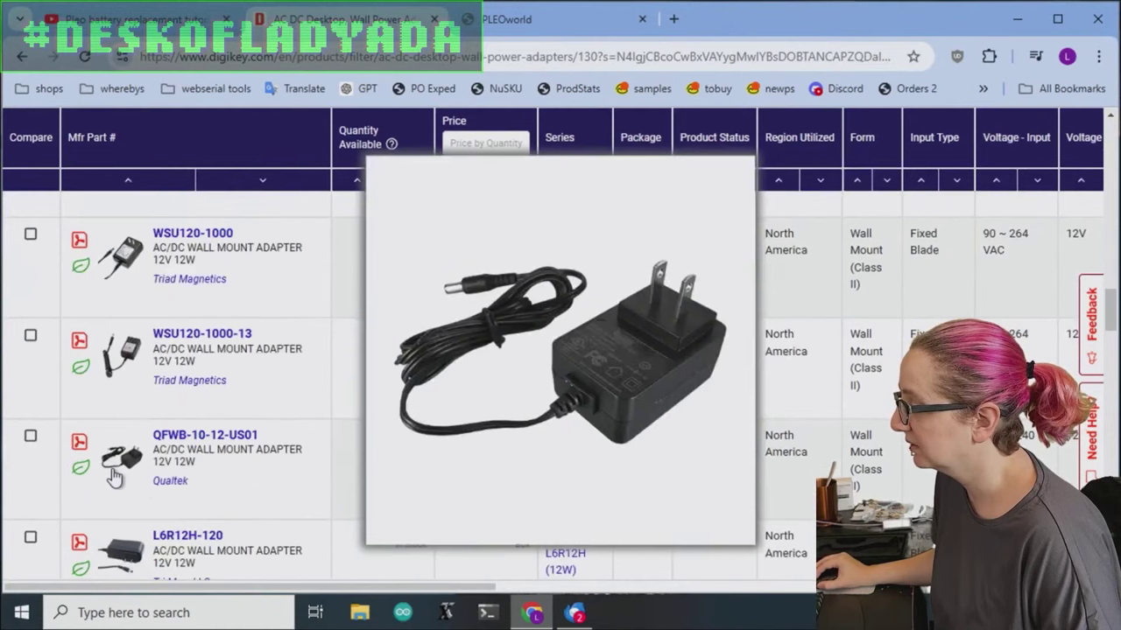
scroll(118, 442, "down", 3)
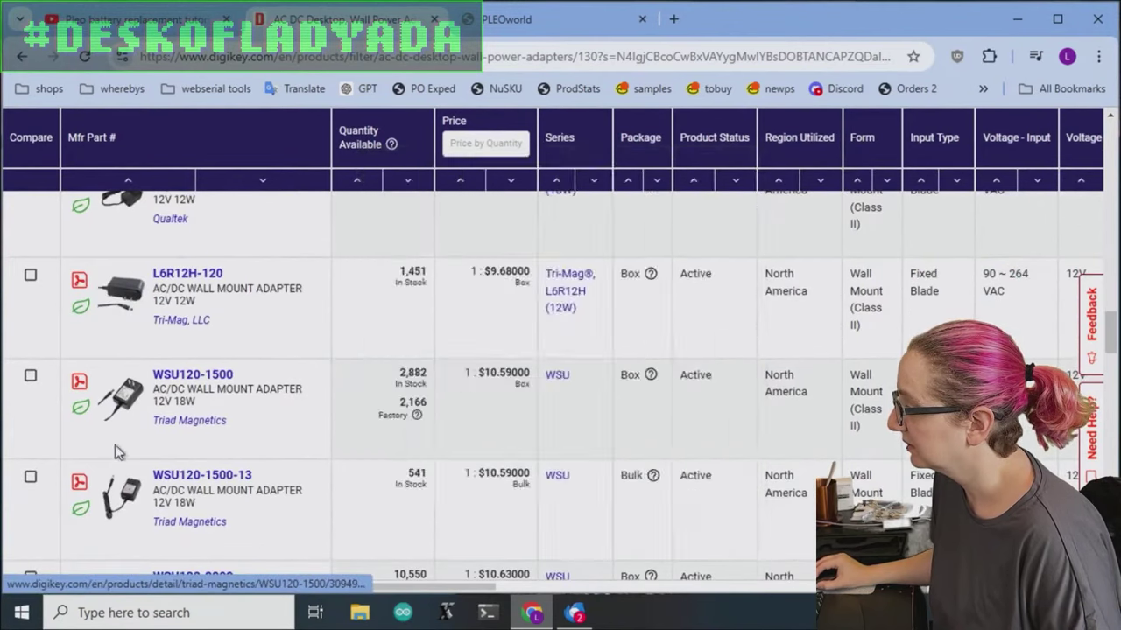
scroll(517, 312, "down", 7)
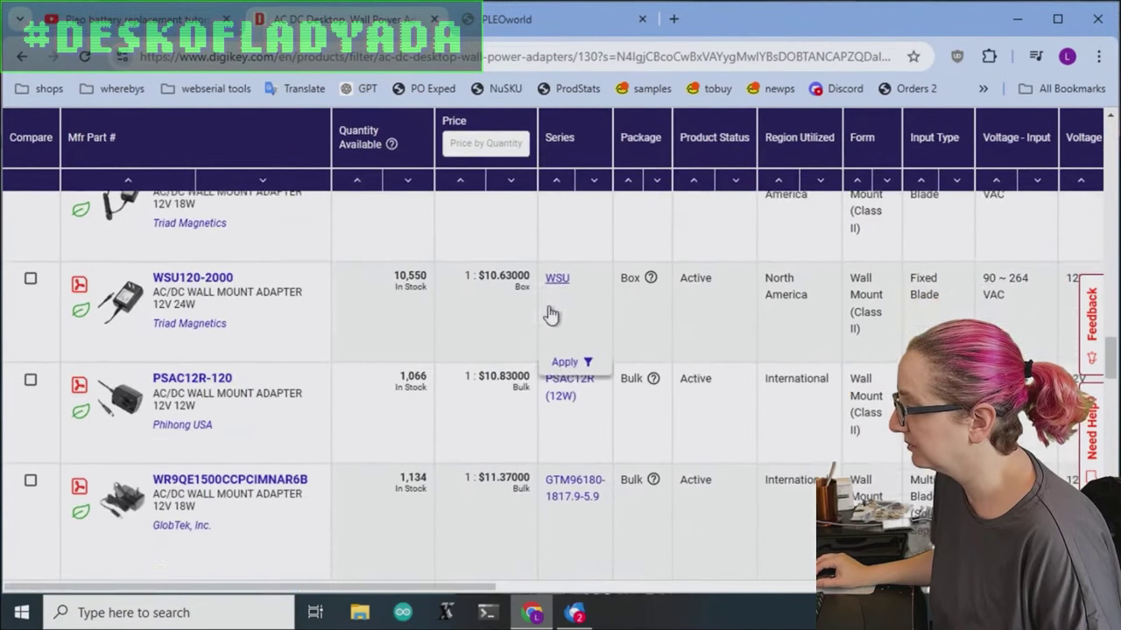
scroll(548, 306, "down", 2)
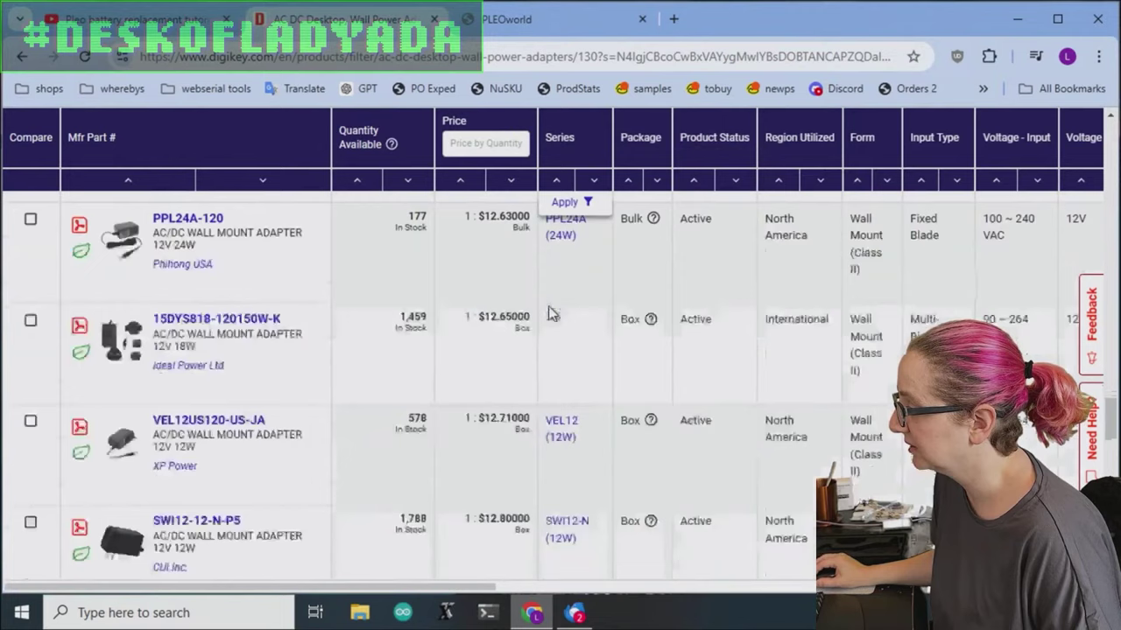
mouse_move(131, 298)
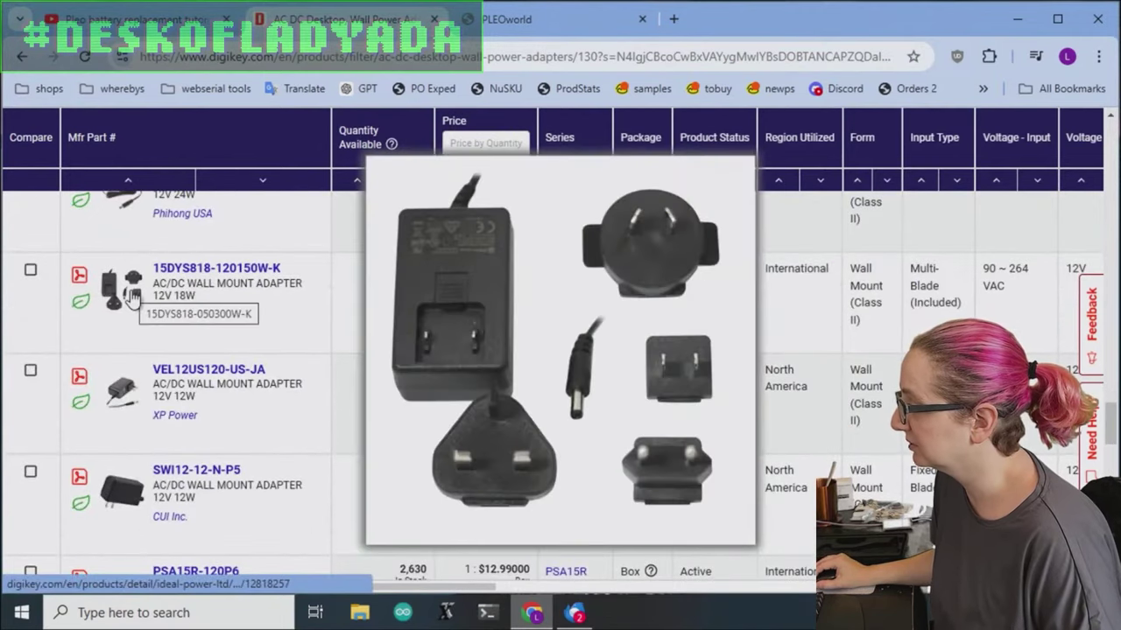
left_click_drag(395, 585, 876, 585)
scroll(583, 337, "down", 8)
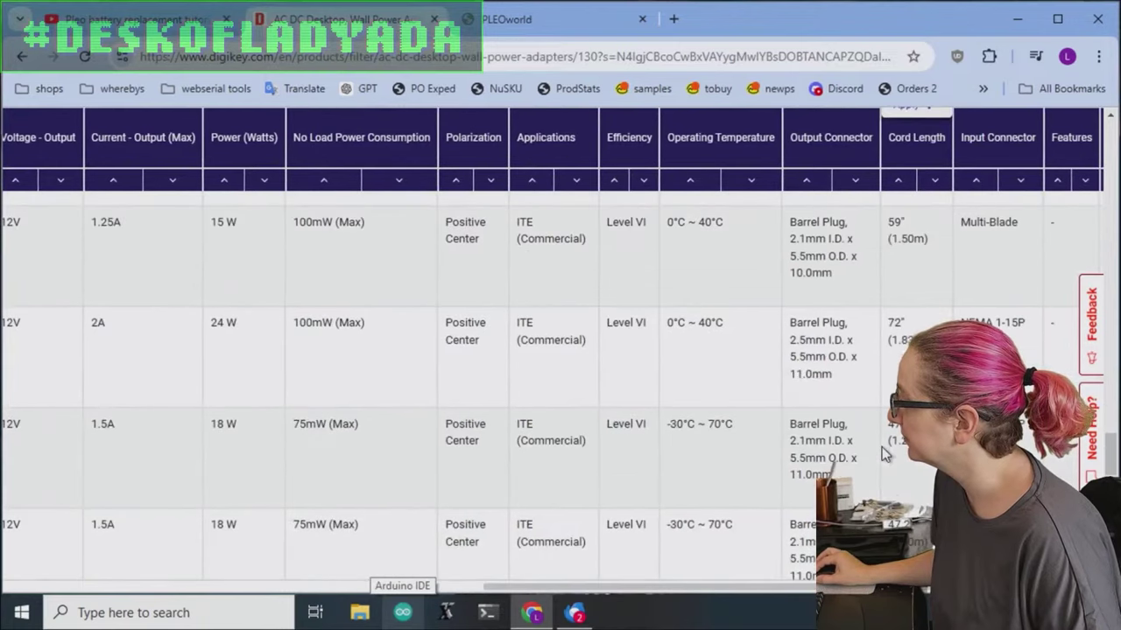
scroll(580, 333, "up", 8)
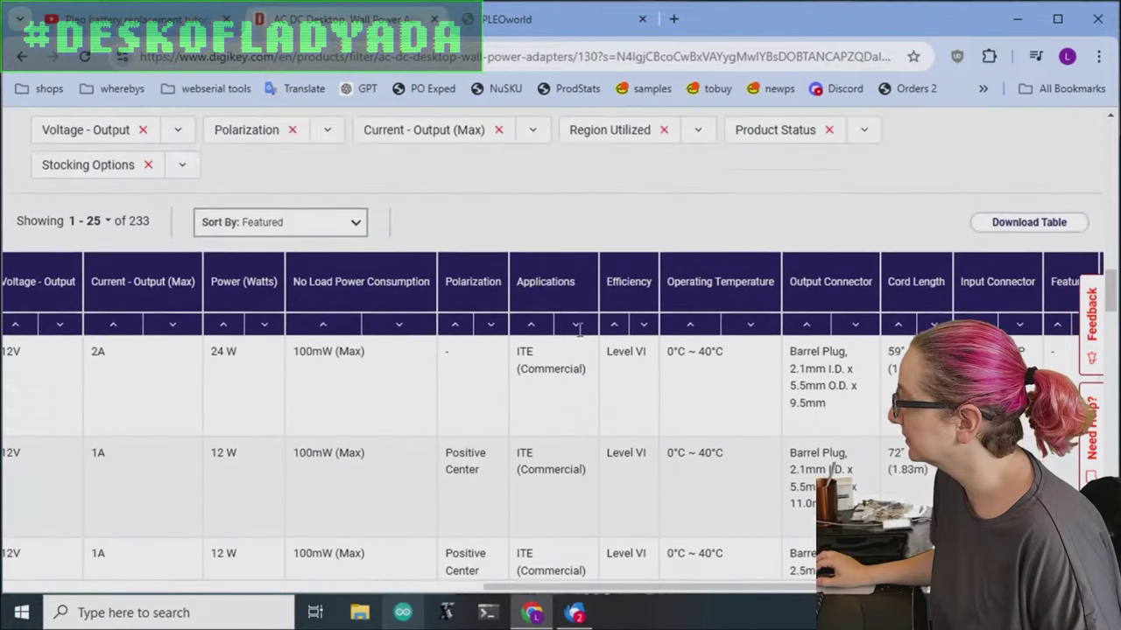
Step: Select the '-' and Barrel Plug Kit output connector entries
scroll(277, 340, "up", 4)
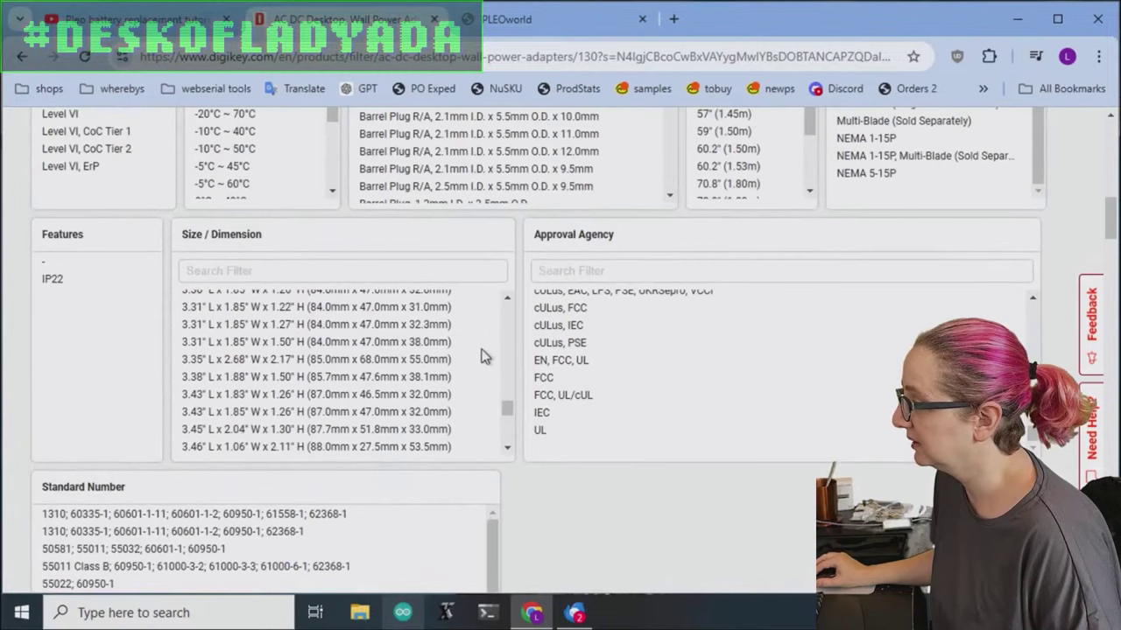
scroll(652, 396, "up", 3)
scroll(375, 270, "up", 4)
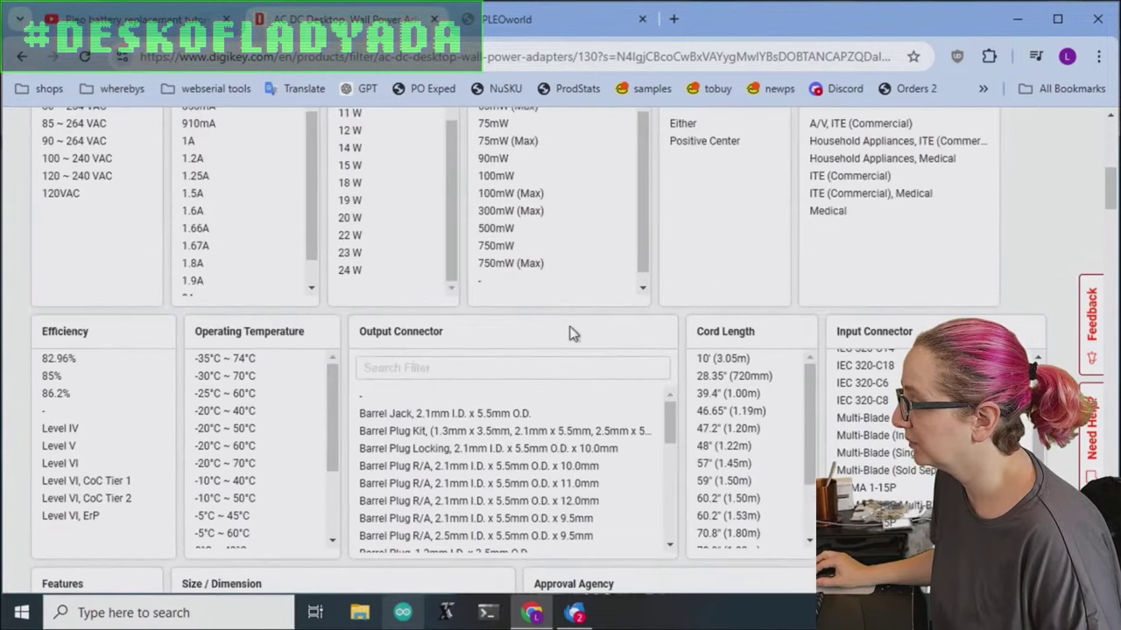
left_click(565, 395)
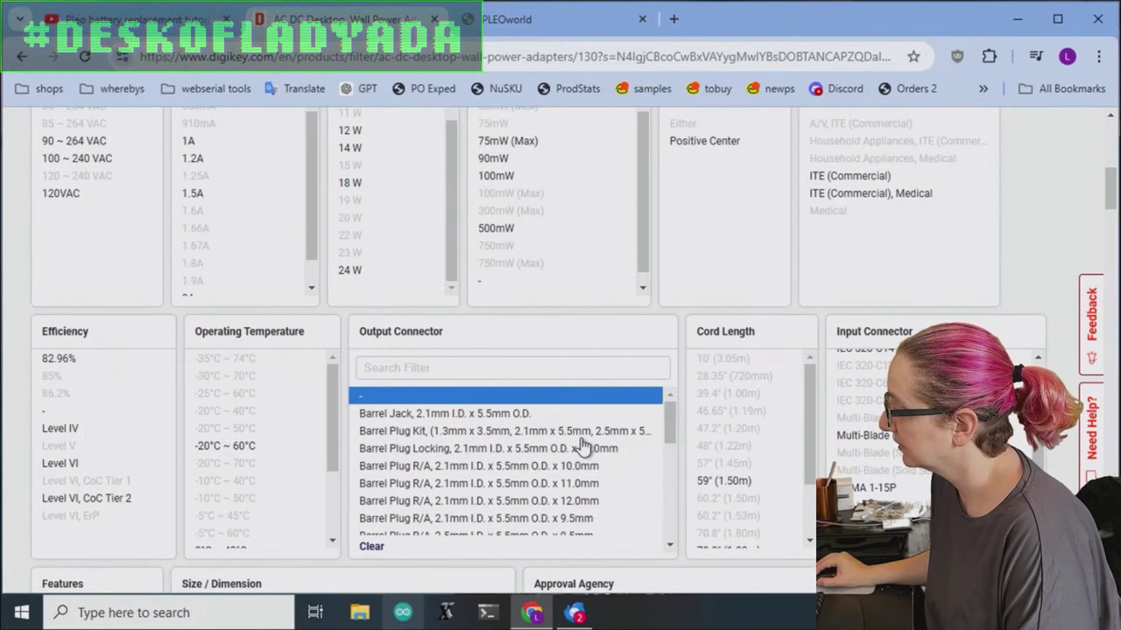
left_click(411, 431)
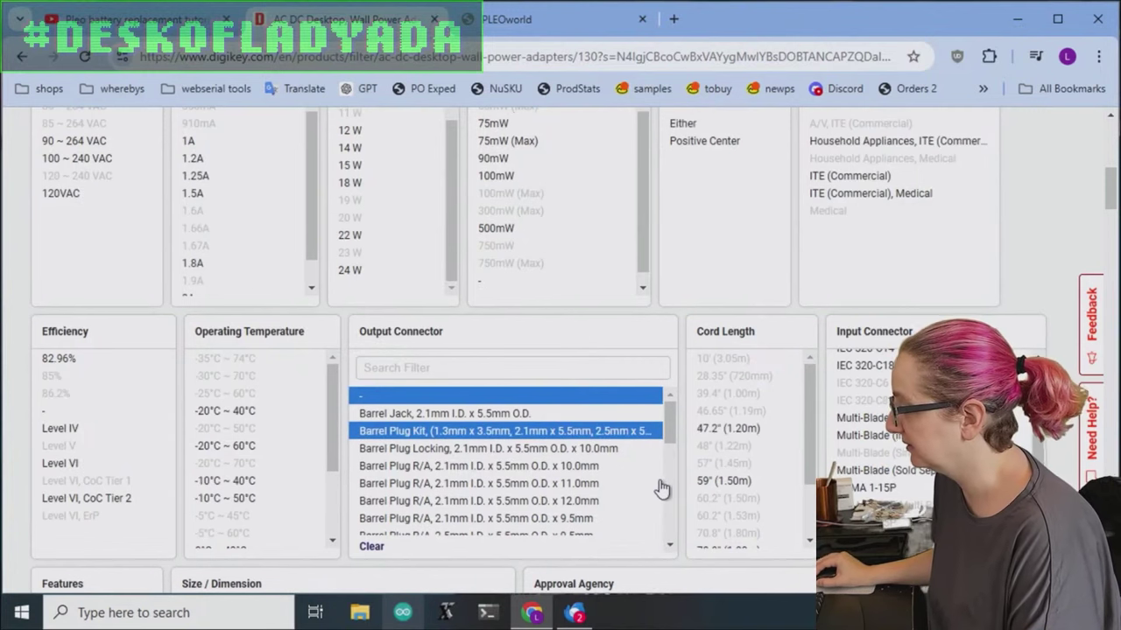
Step: Add both 1.3mm I.D. x 3.5mm O.D. barrel plugs, narrowing pending matches to 15
scroll(613, 439, "down", 2)
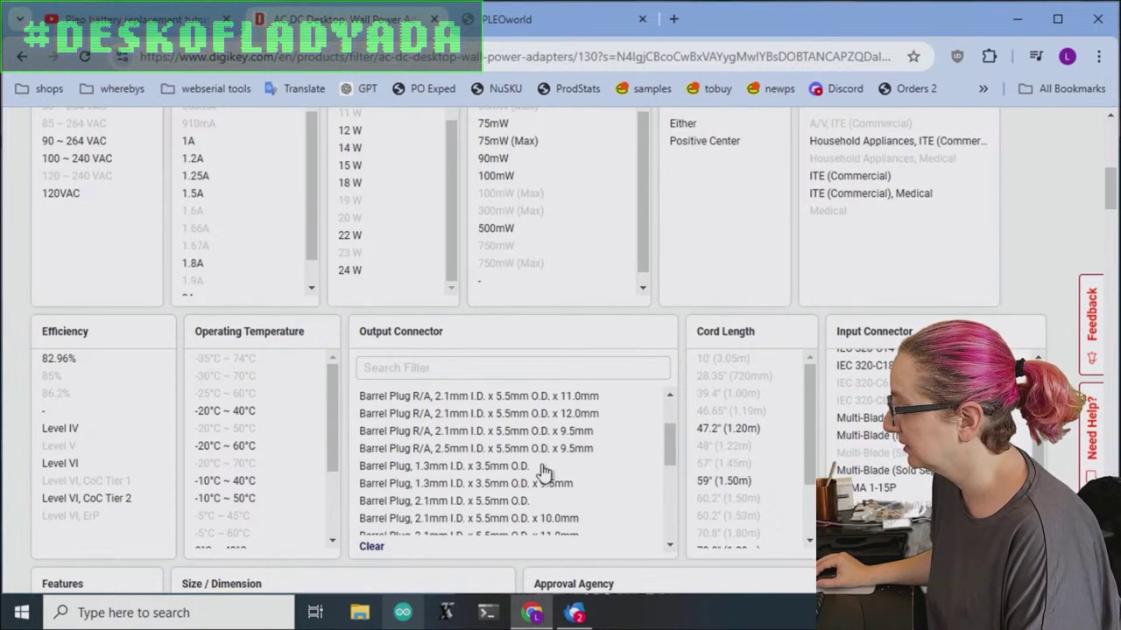
left_click(545, 466)
left_click(601, 484)
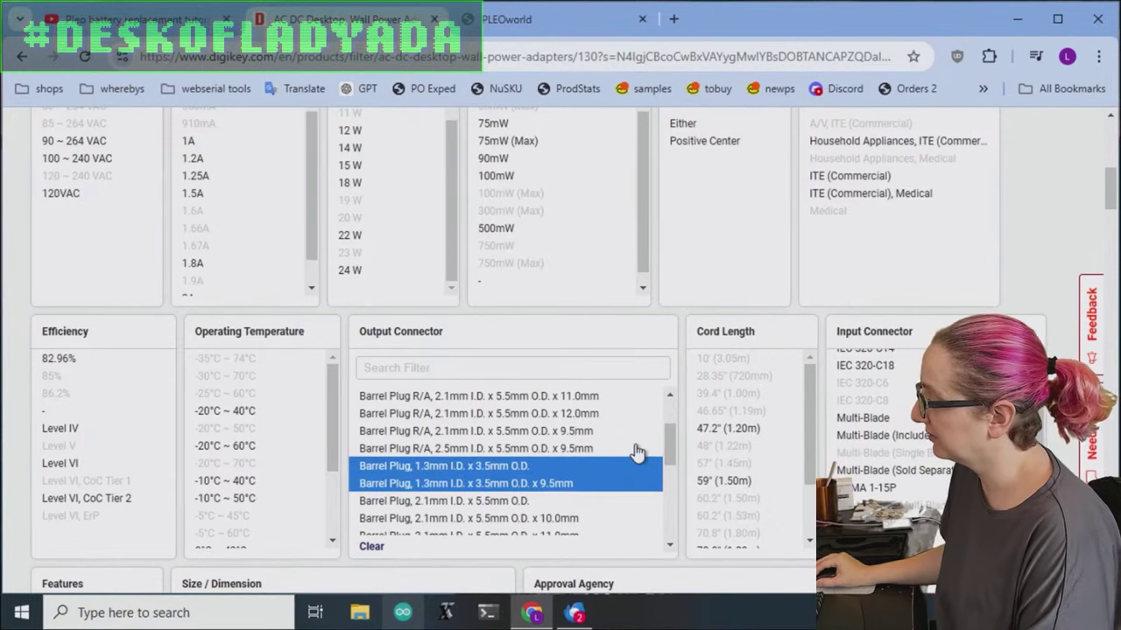
scroll(604, 438, "down", 2)
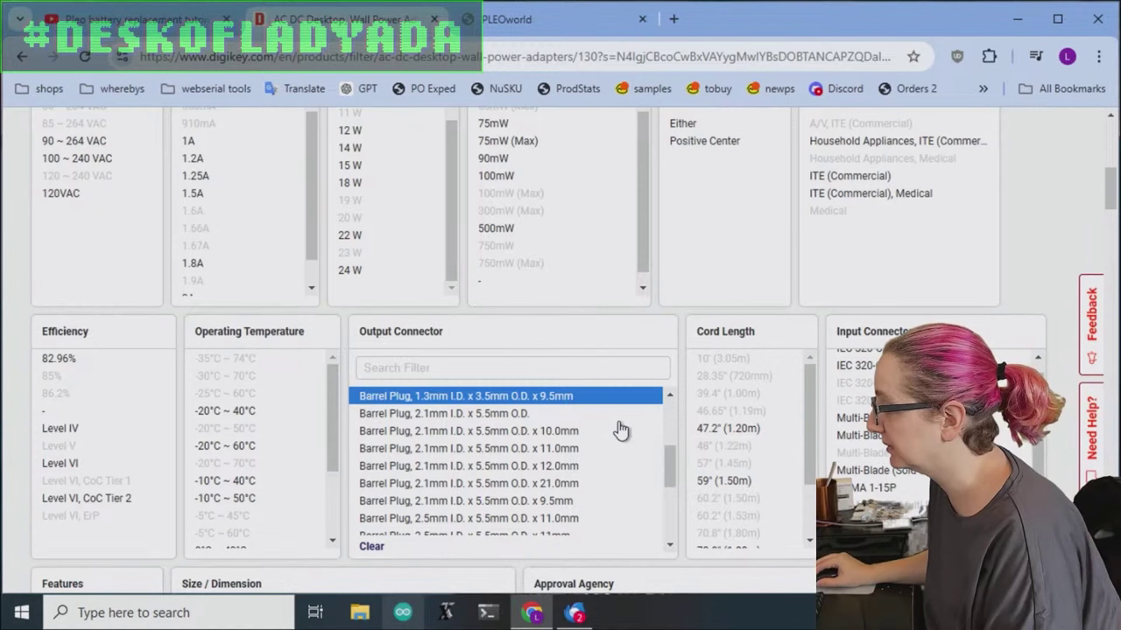
scroll(619, 429, "down", 5)
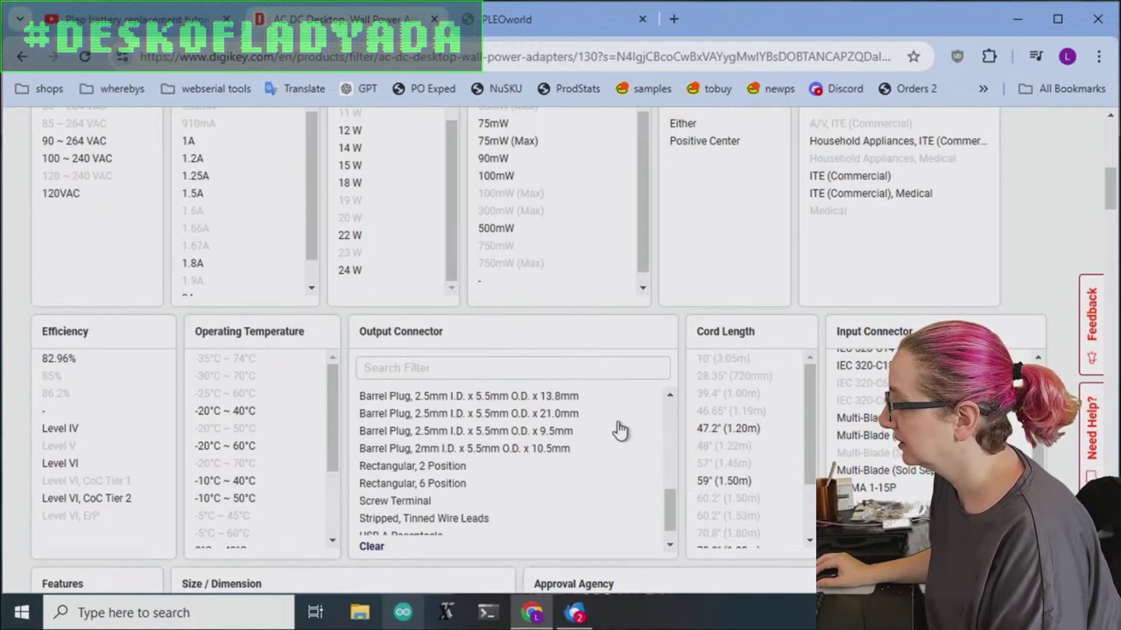
scroll(625, 463, "up", 3)
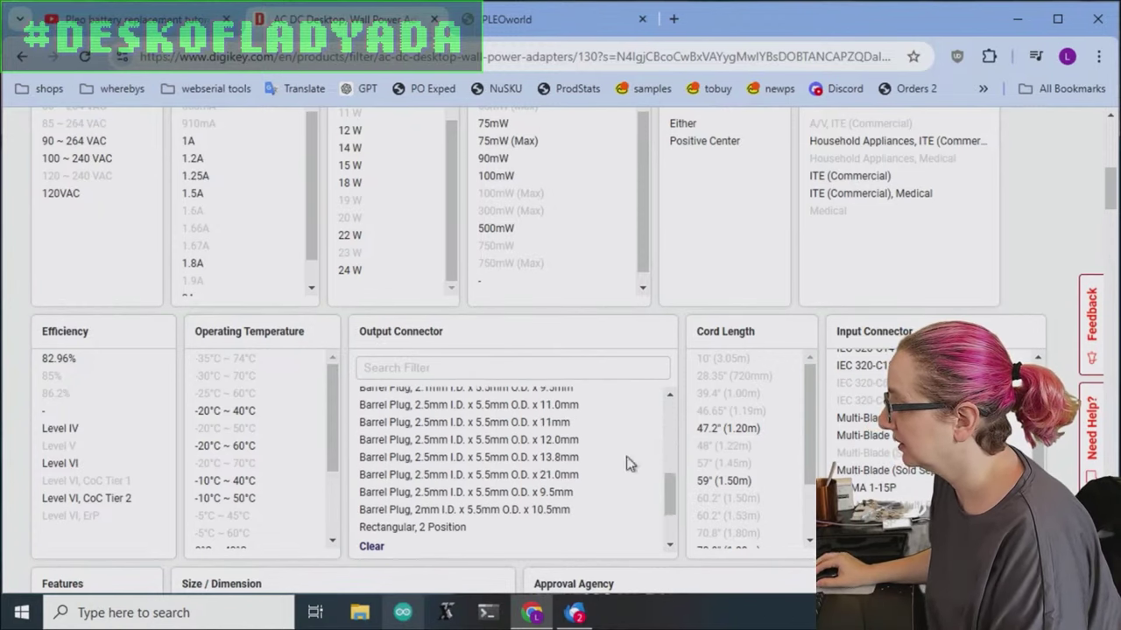
left_click_drag(670, 504, 668, 436)
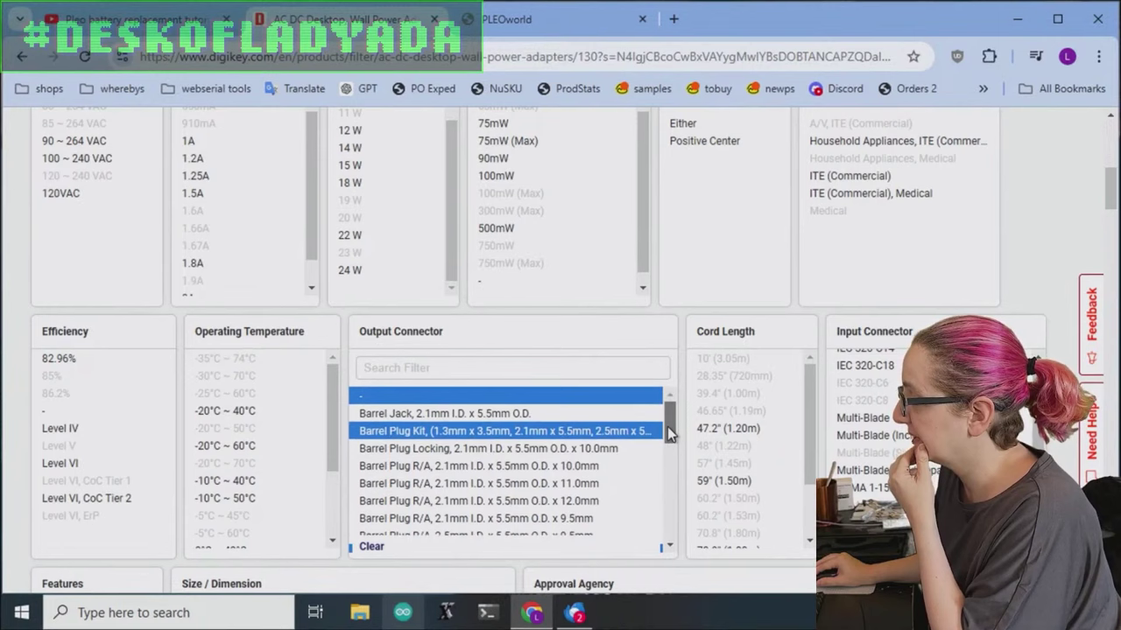
left_click_drag(670, 433, 647, 538)
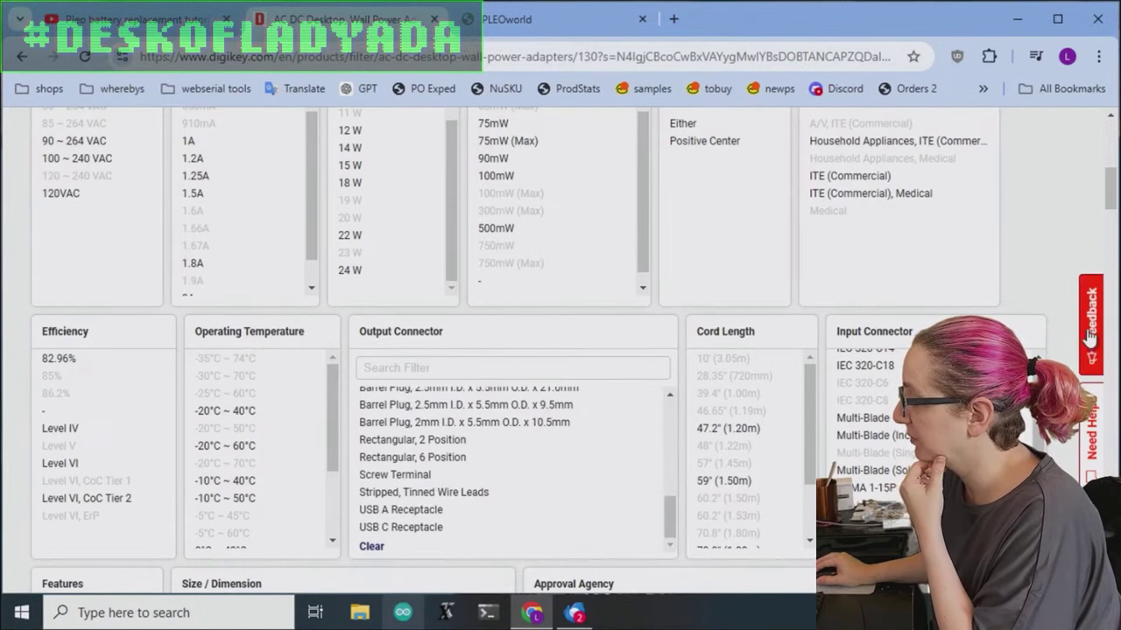
scroll(1038, 326, "down", 5)
scroll(1037, 325, "down", 3)
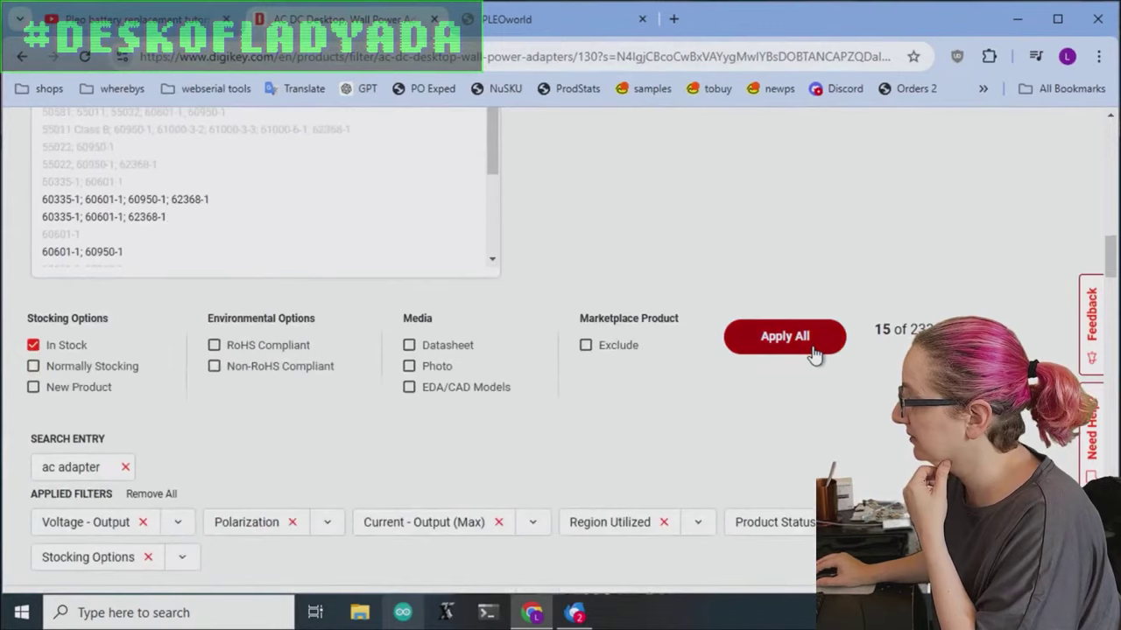
Step: Apply the pending output connector filters, listing 15 adapters
left_click(815, 351)
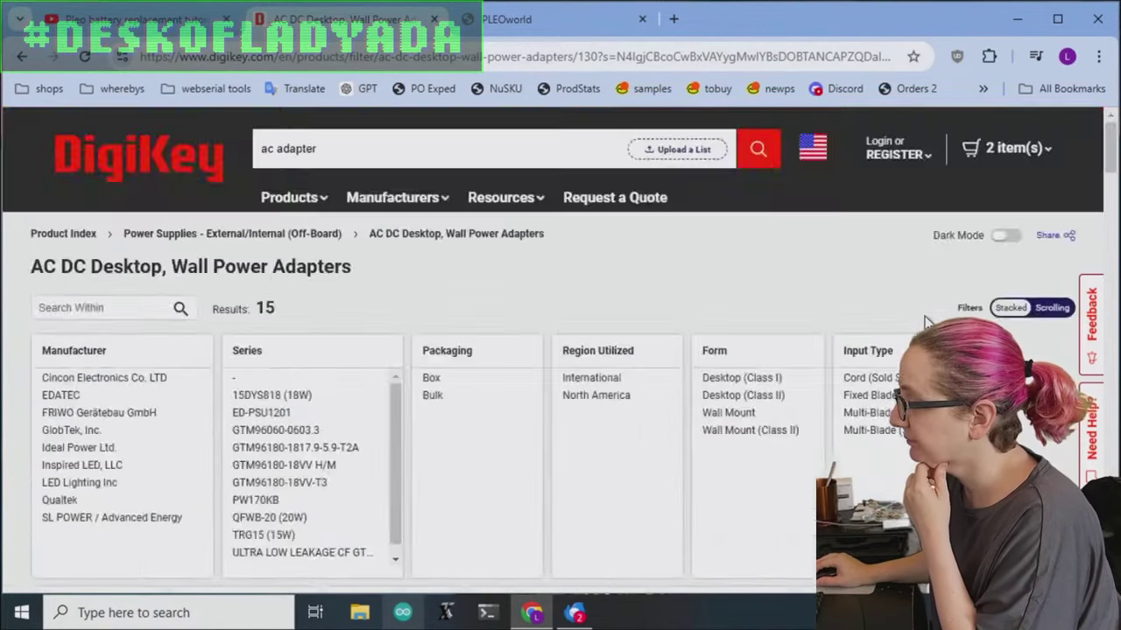
scroll(913, 322, "down", 6)
scroll(913, 317, "down", 8)
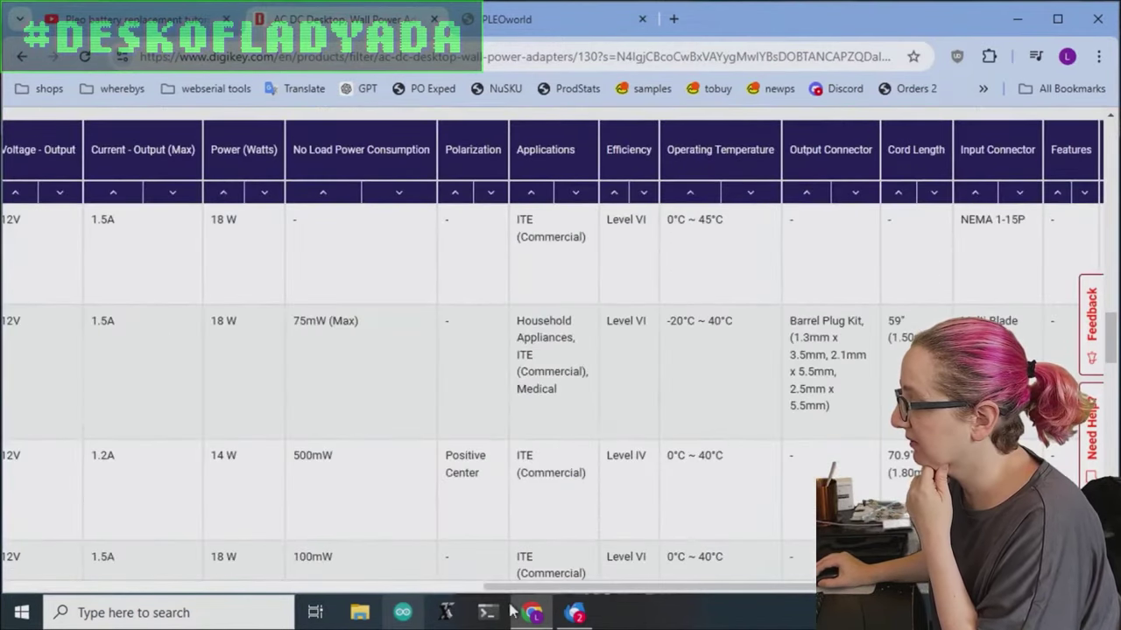
Step: Drag-select the three Barrel Plug output connector entries, leaving 7 pending results
left_click_drag(567, 593, 86, 594)
mouse_move(109, 237)
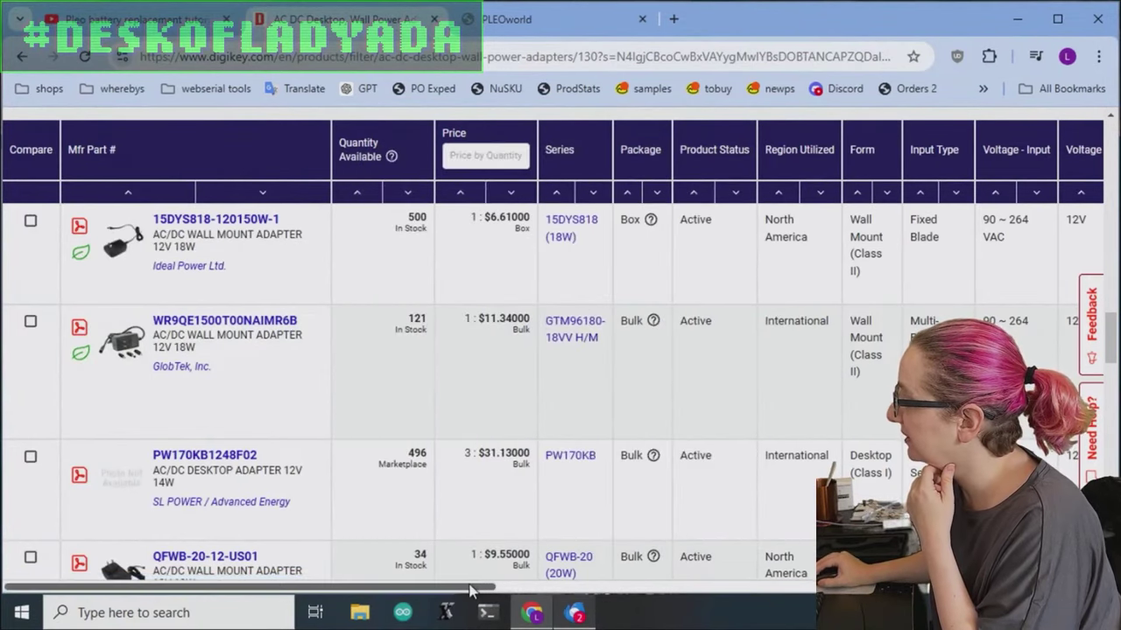
left_click_drag(475, 591, 175, 489)
scroll(95, 466, "down", 2)
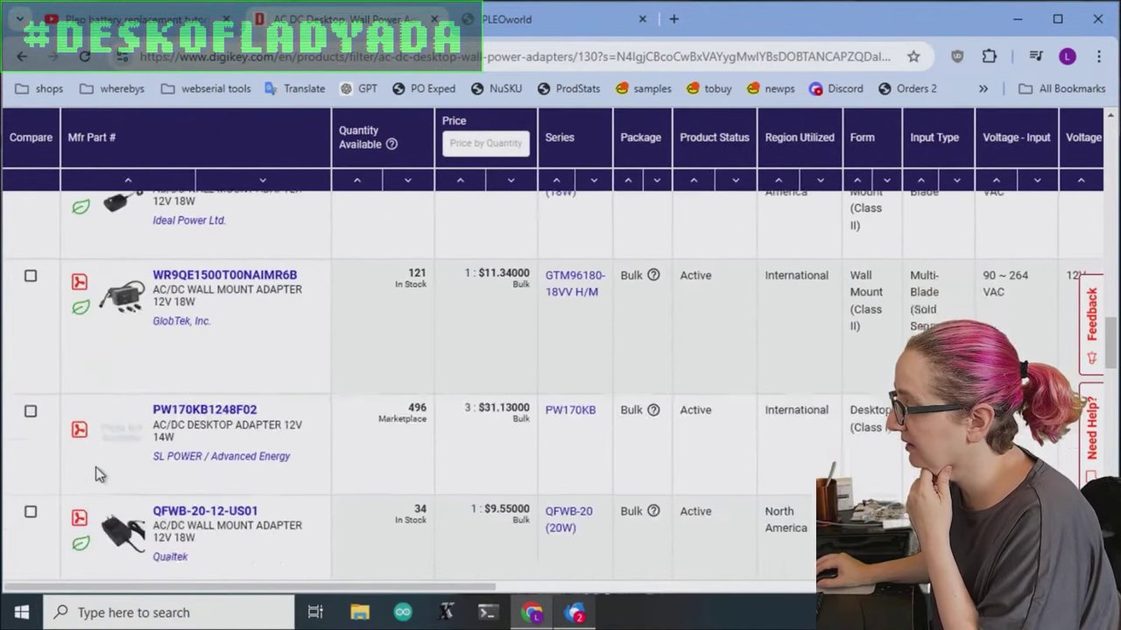
mouse_move(126, 391)
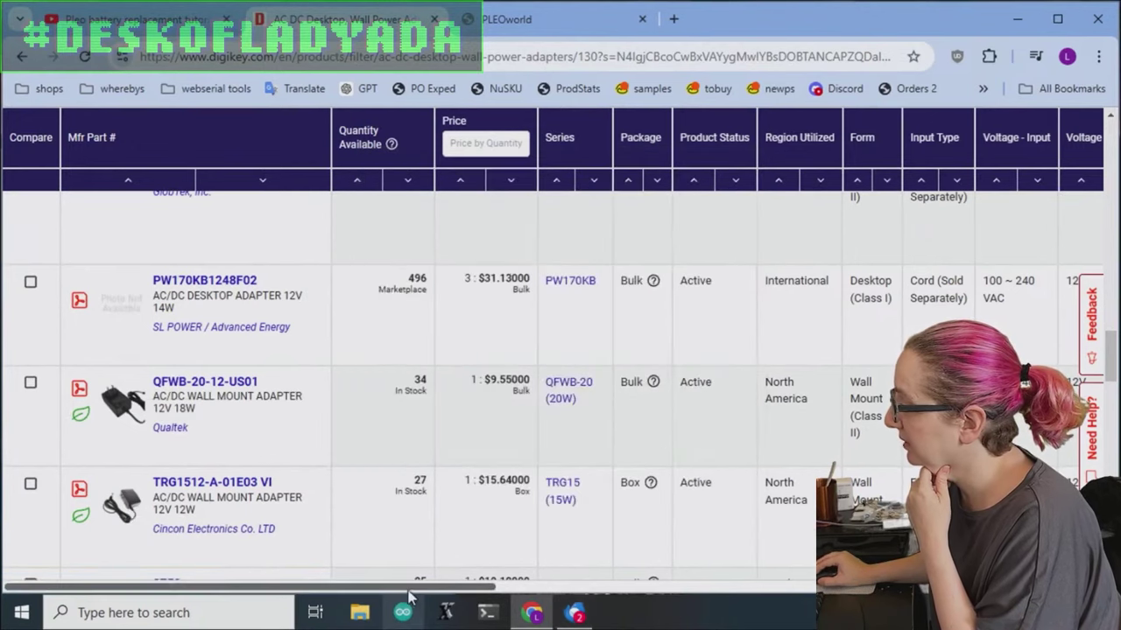
scroll(376, 587, "right", 10)
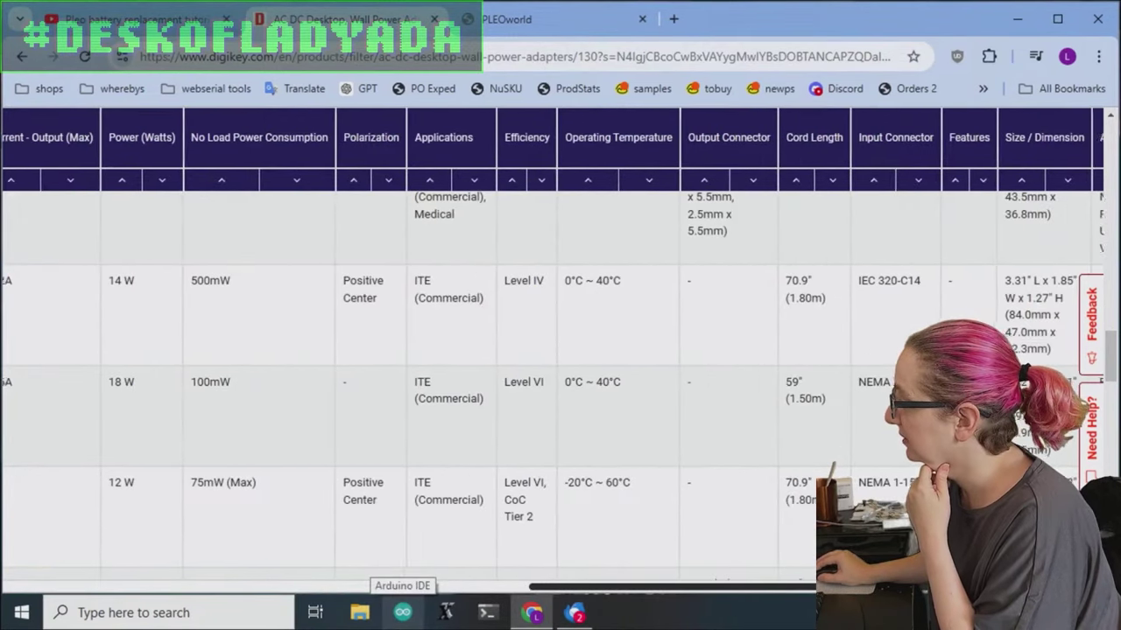
scroll(197, 323, "up", 10)
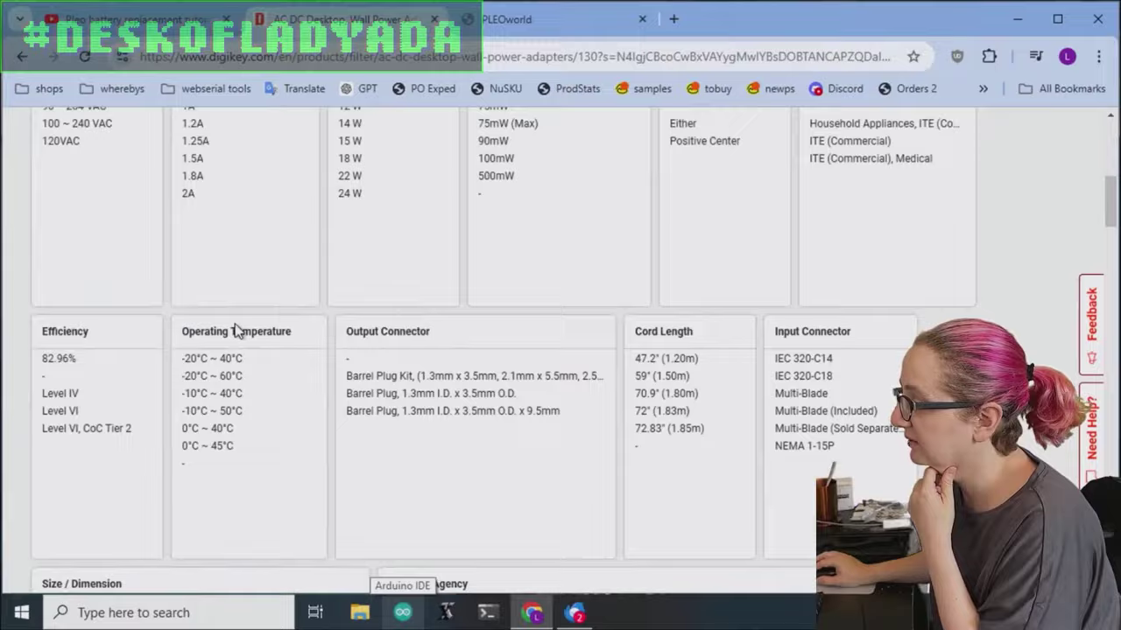
scroll(238, 331, "down", 3)
scroll(249, 332, "up", 5)
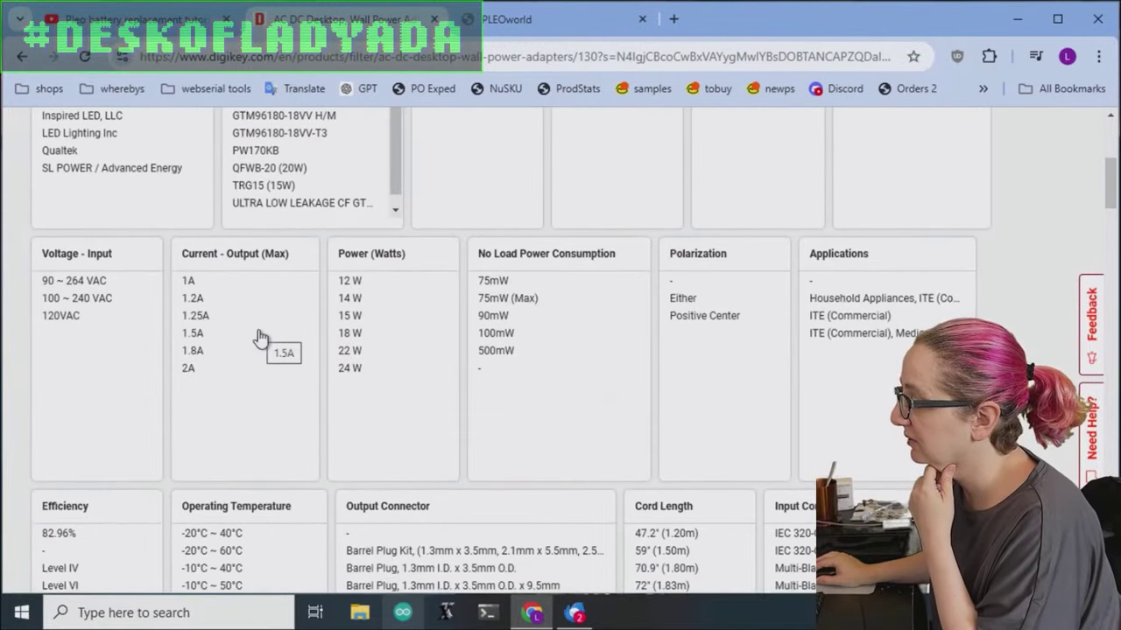
scroll(261, 339, "down", 3)
left_click_drag(517, 289, 514, 335)
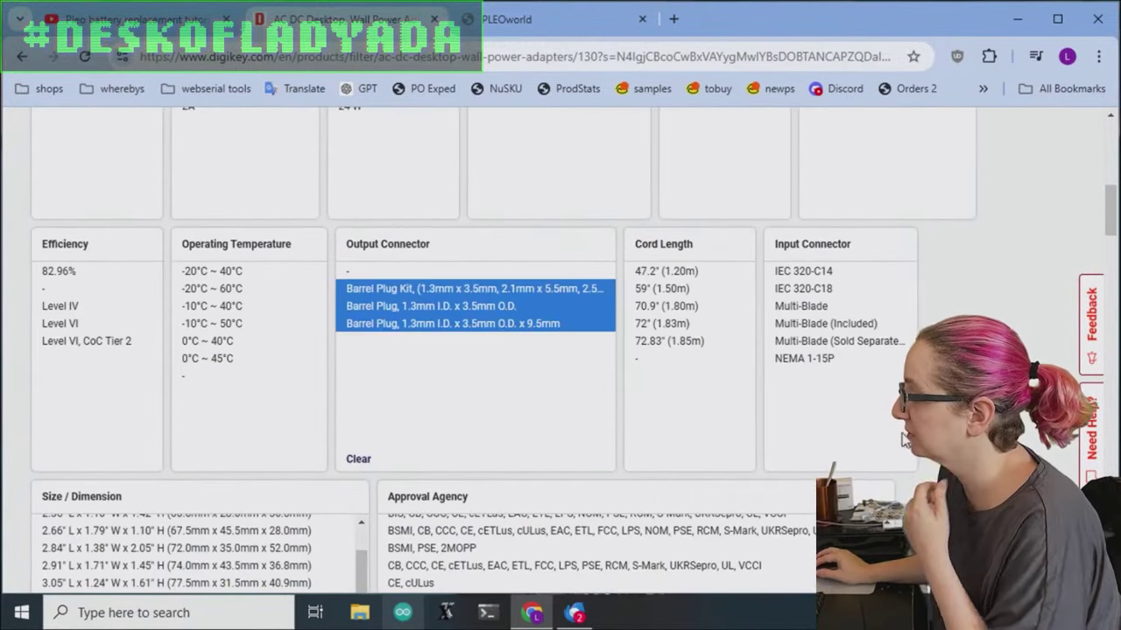
scroll(515, 335, "down", 5)
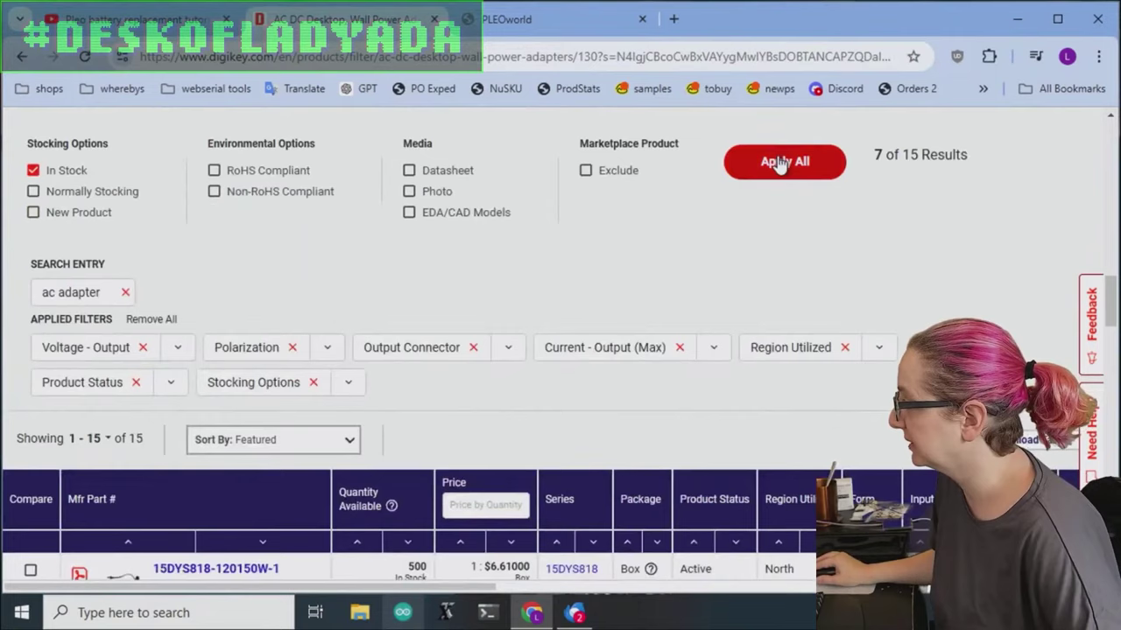
Step: Apply the barrel-plug connector filter and browse the 7 resulting adapters and their thumbnails
left_click(785, 161)
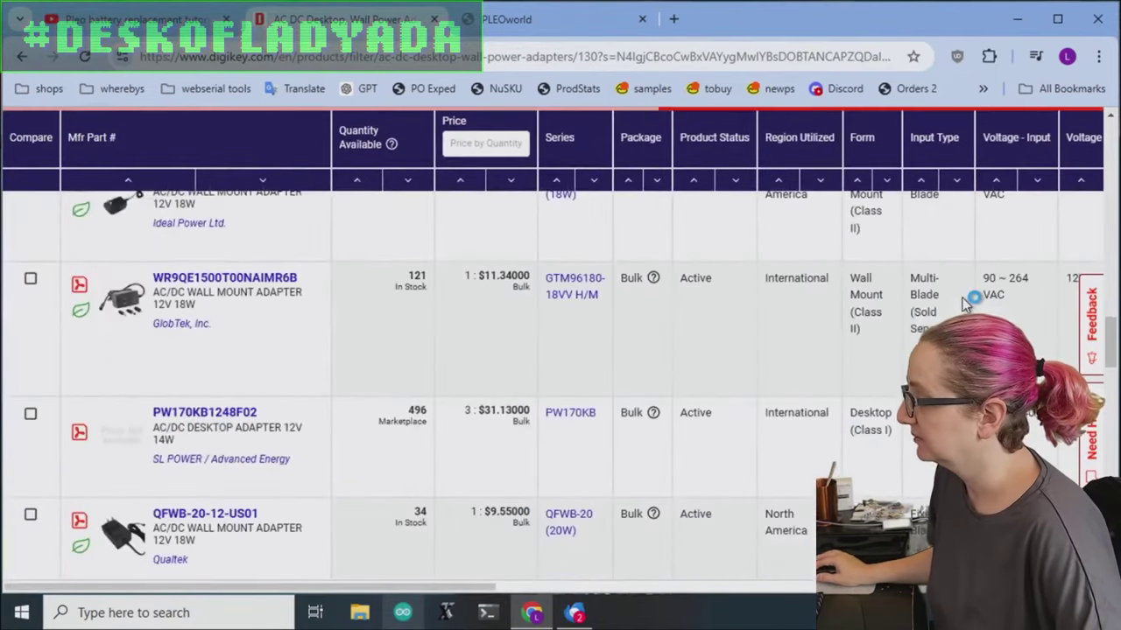
scroll(718, 400, "down", 10)
scroll(743, 382, "down", 4)
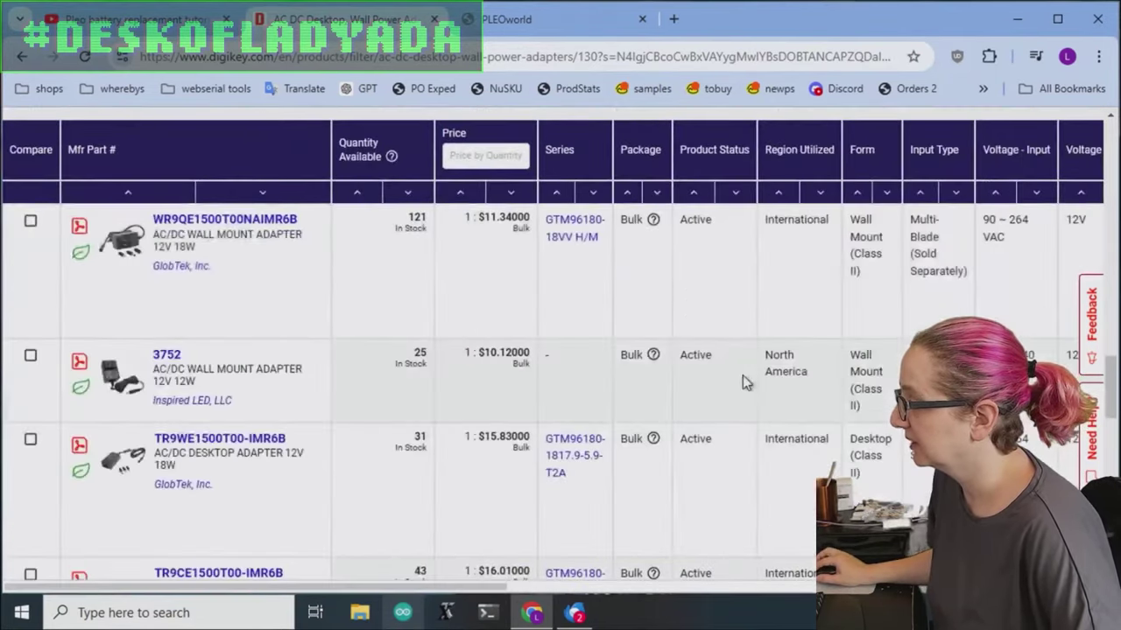
mouse_move(116, 258)
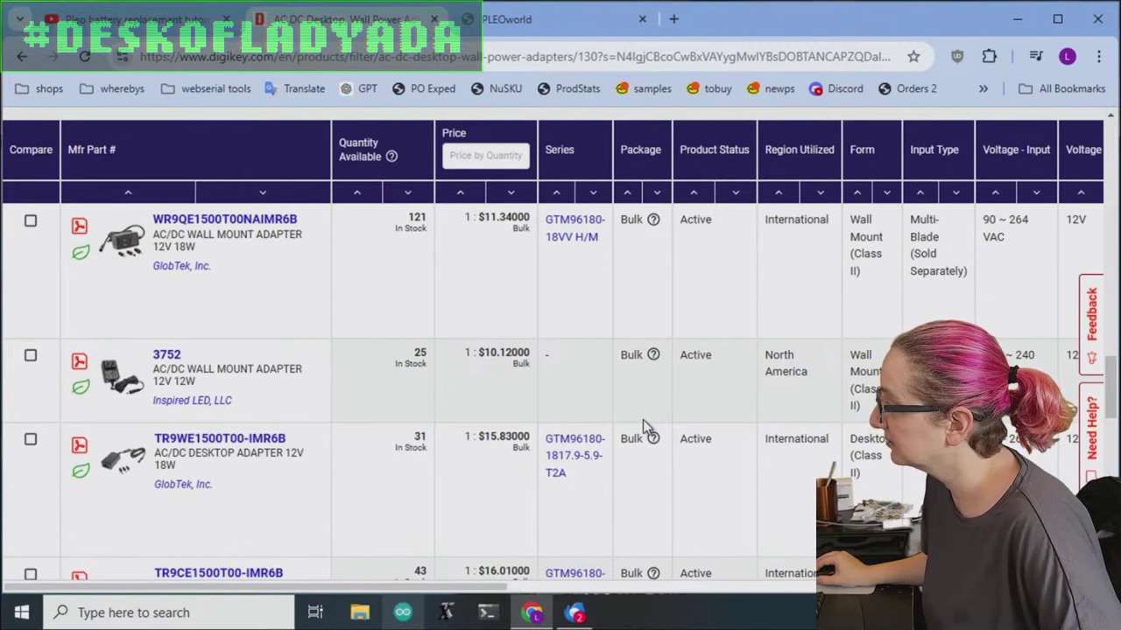
scroll(513, 422, "up", 2)
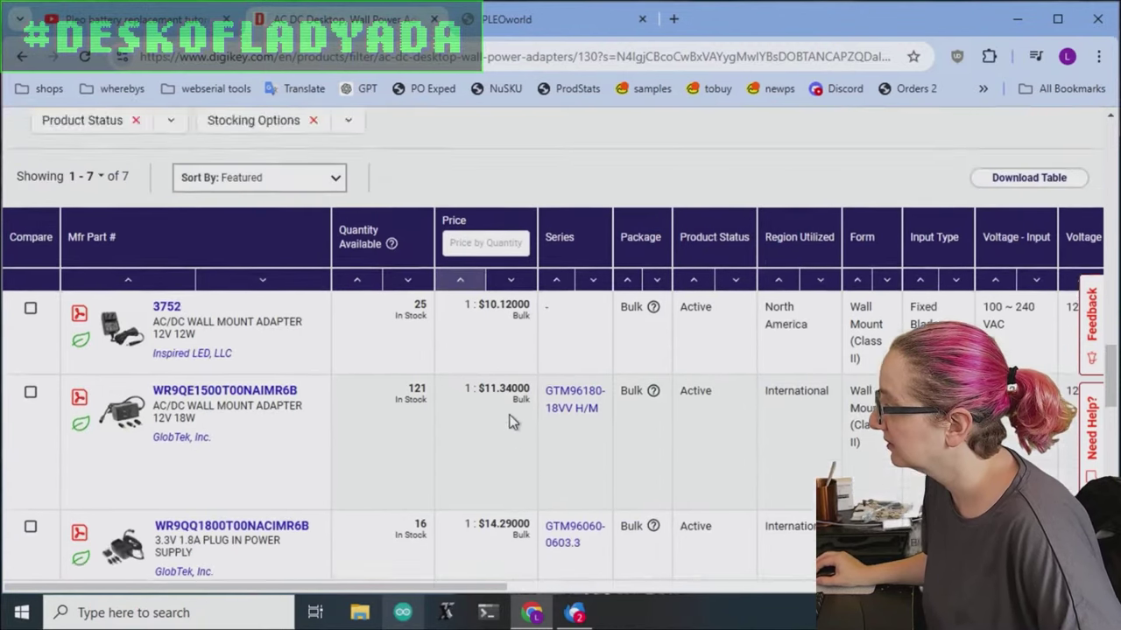
scroll(512, 422, "down", 2)
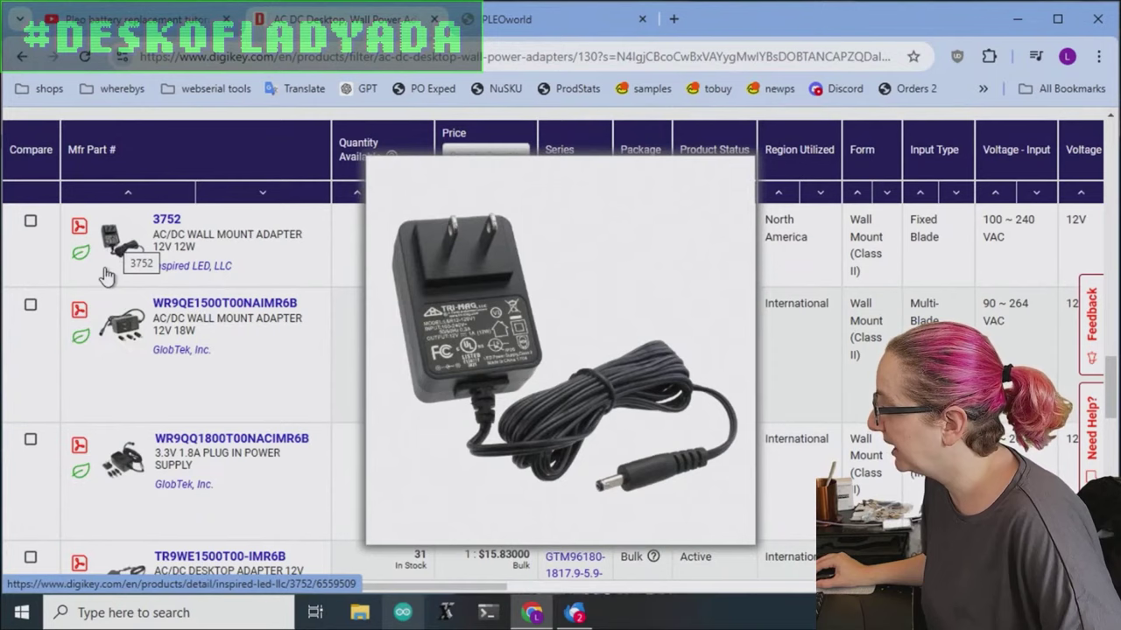
mouse_move(105, 322)
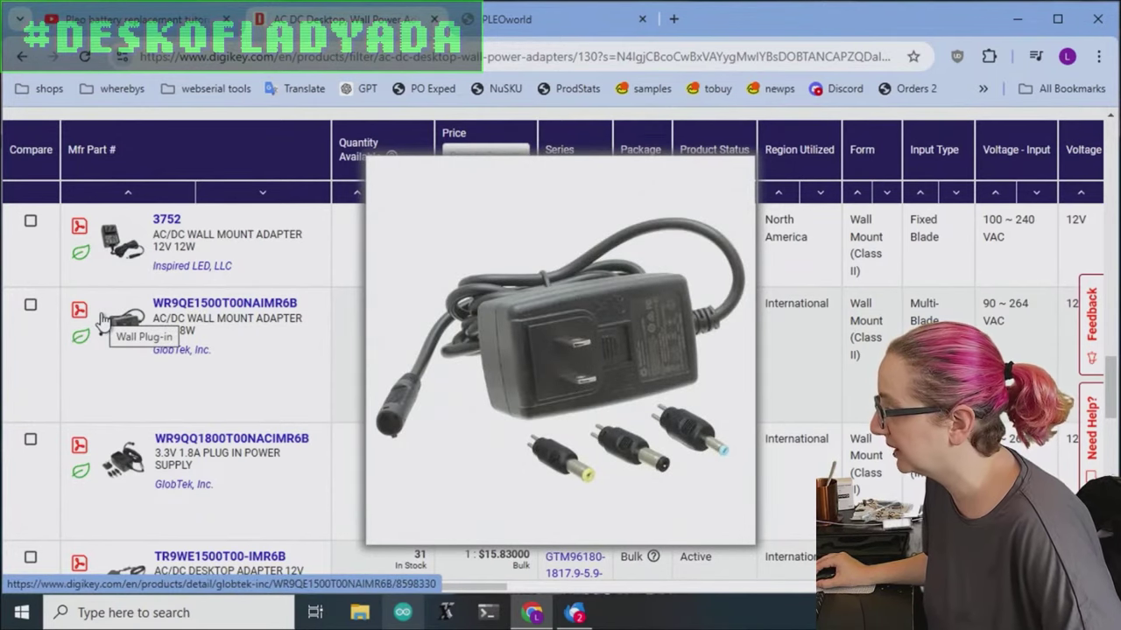
mouse_move(131, 473)
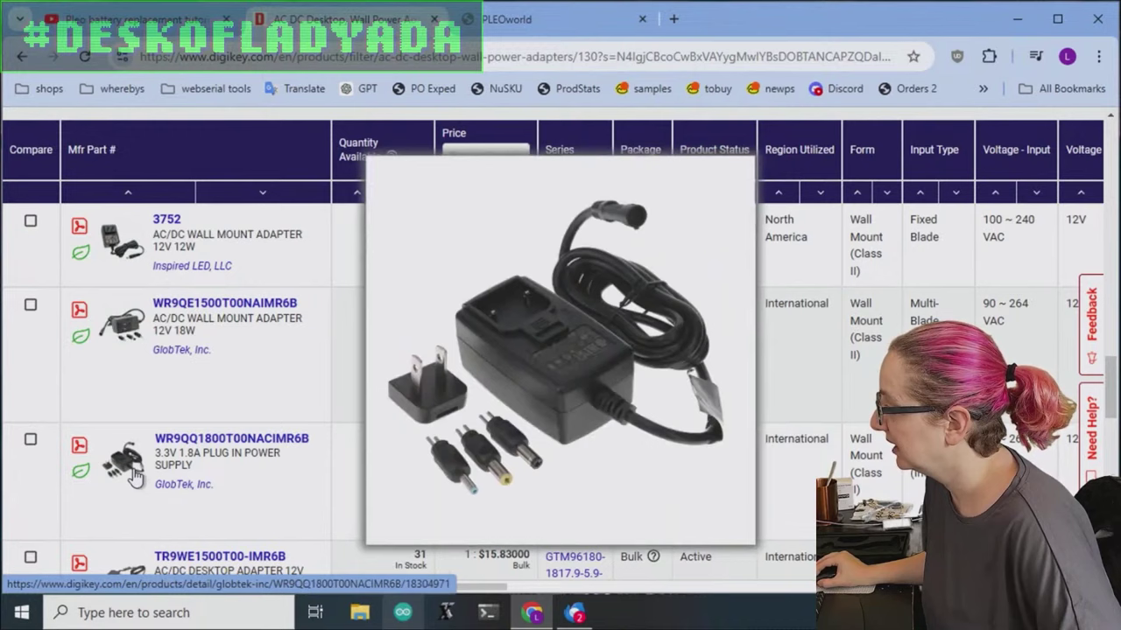
mouse_move(143, 337)
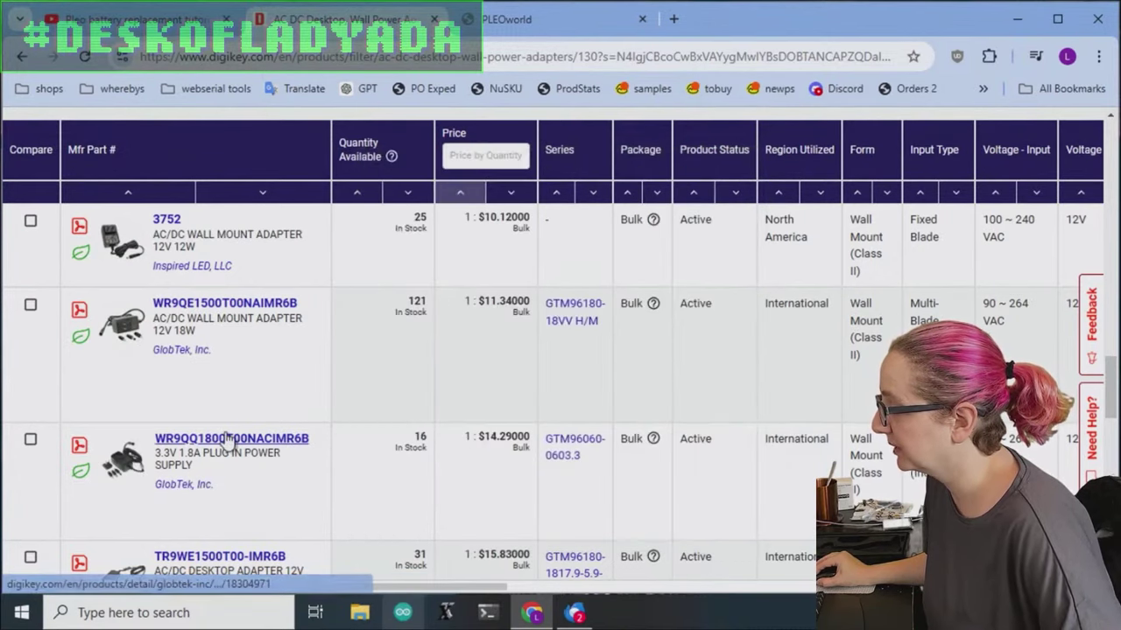
Step: Open the product page for GlobTek's WR9QE1500T00NAIMR6B 12V wall adapter
left_click_drag(360, 587, 590, 597)
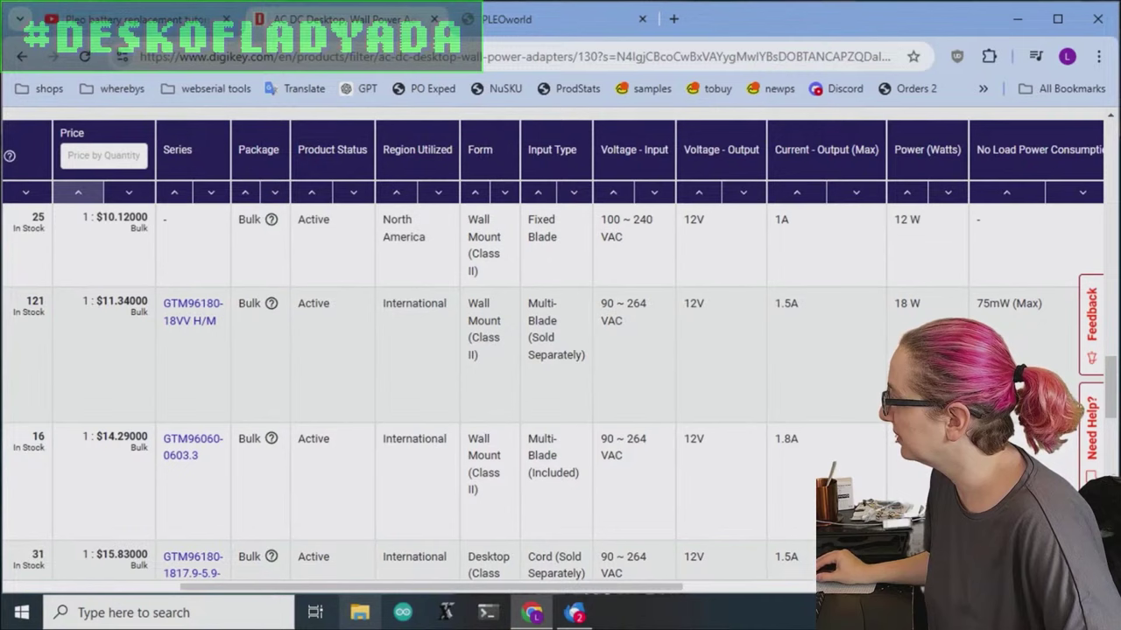
left_click_drag(684, 597, 508, 598)
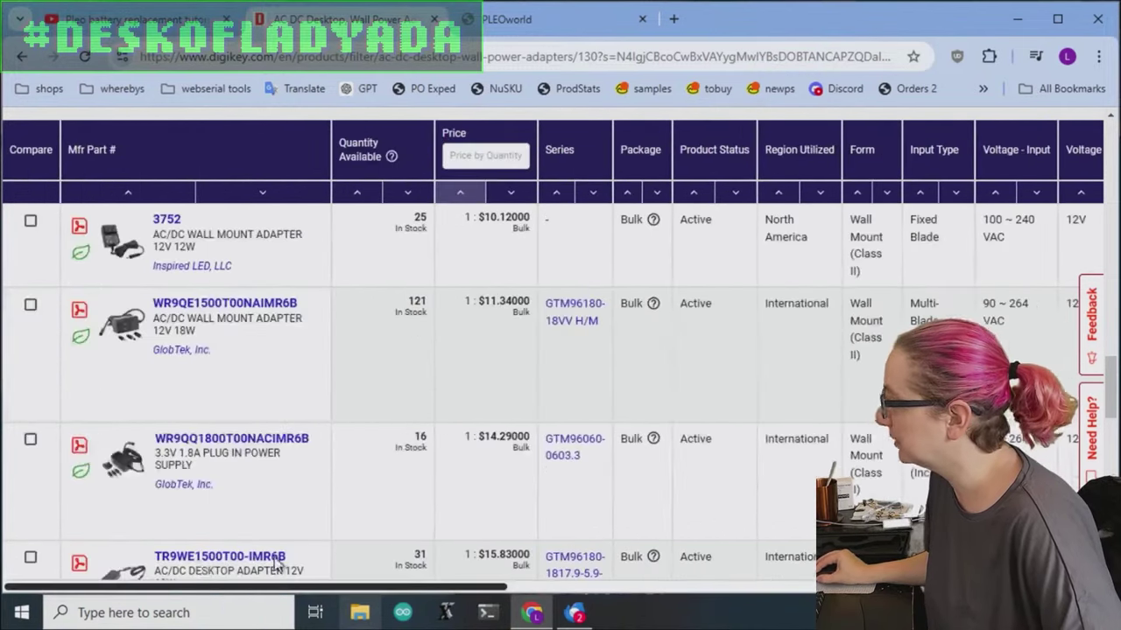
left_click(229, 306)
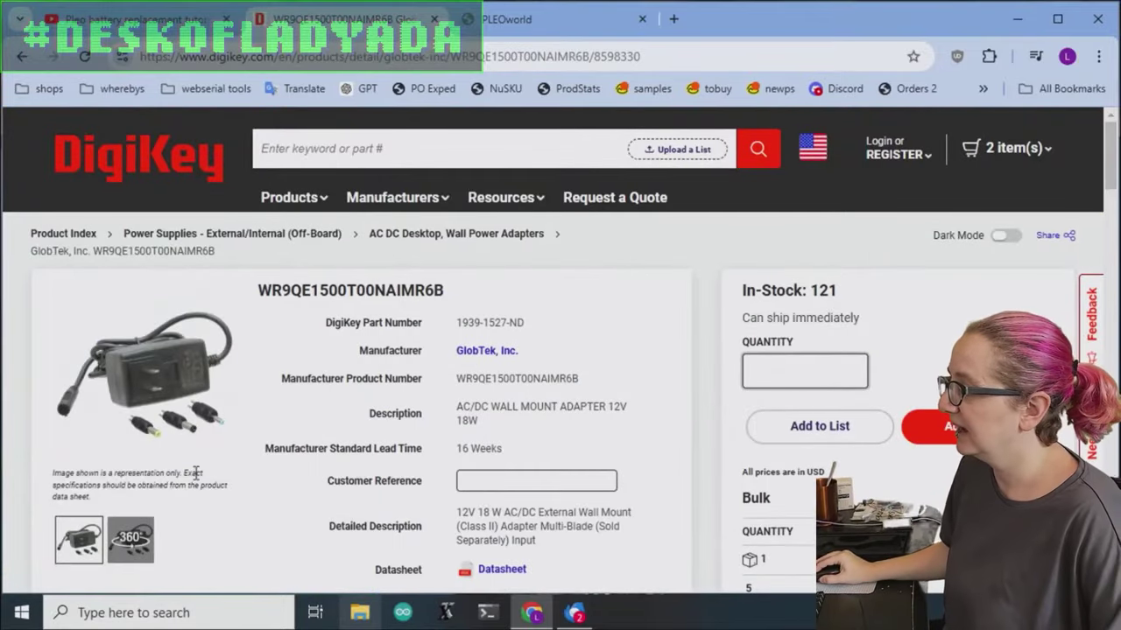
Step: Show the WR9QE1500T00NAIMR6B adapter's 360° view enlarged in the gallery lightbox
left_click(142, 552)
left_click(187, 360)
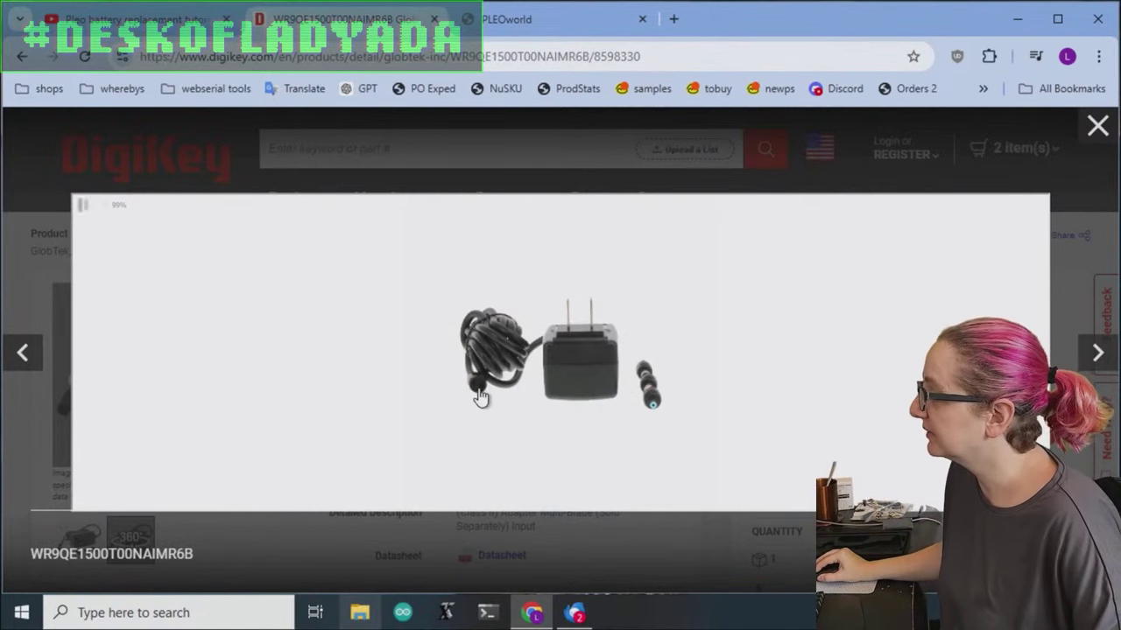
Step: Rotate the WR9QE1500T00NAIMR6B adapter to a side view, then back to face the front
left_click_drag(547, 396, 648, 396)
left_click_drag(557, 415, 604, 322)
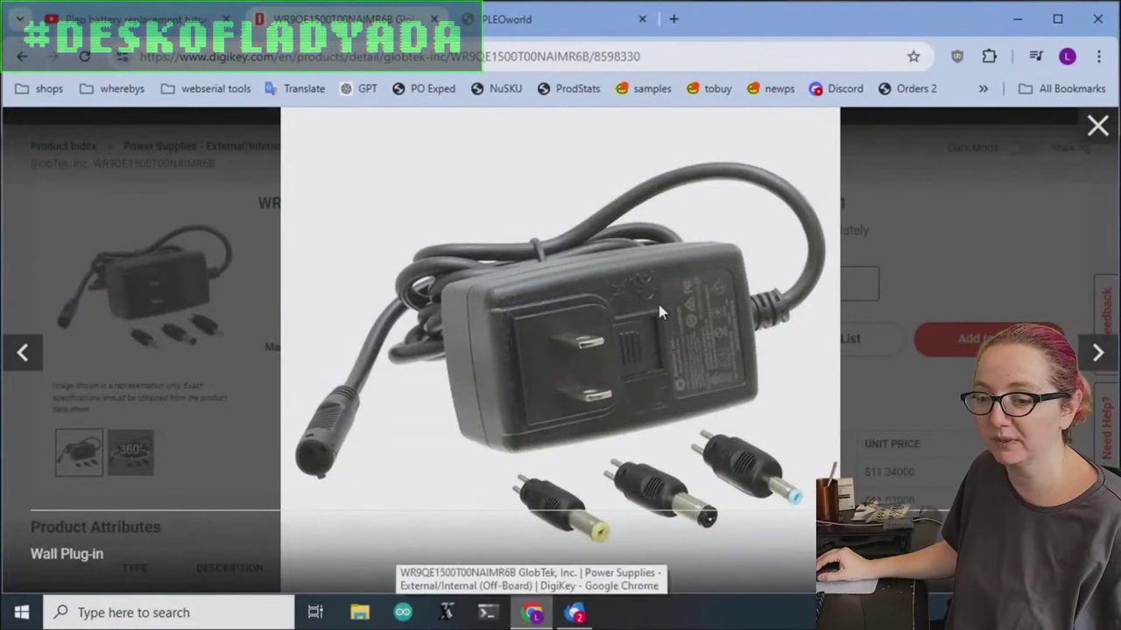
Step: Return to the filtered adapter results and open the 3752 12 V 12 W adapter's product page
left_click(23, 57)
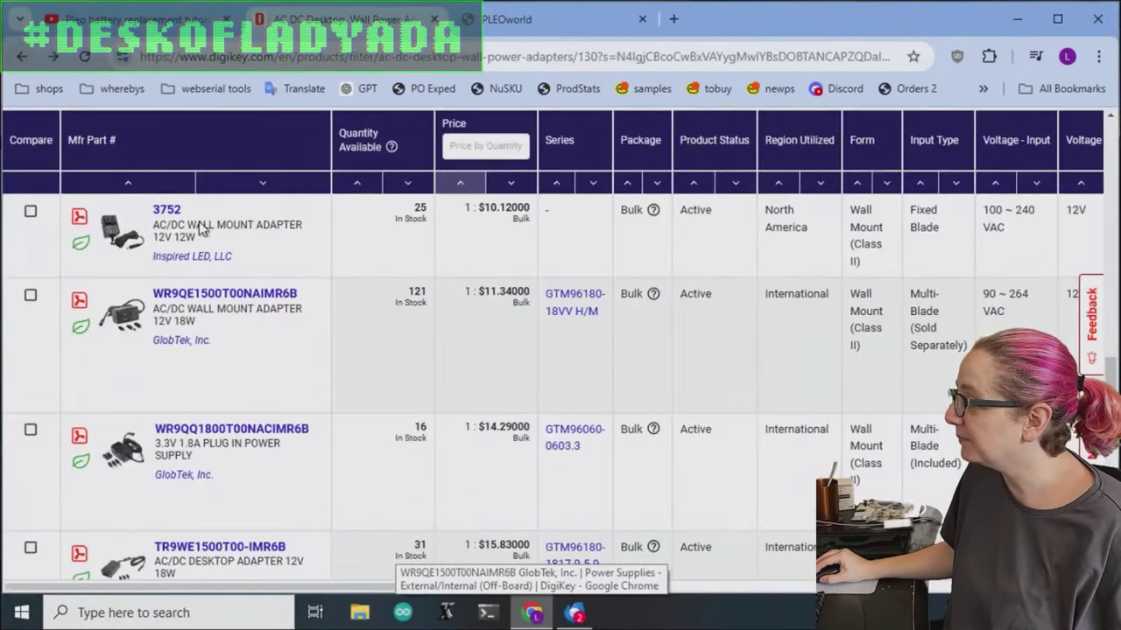
mouse_move(127, 235)
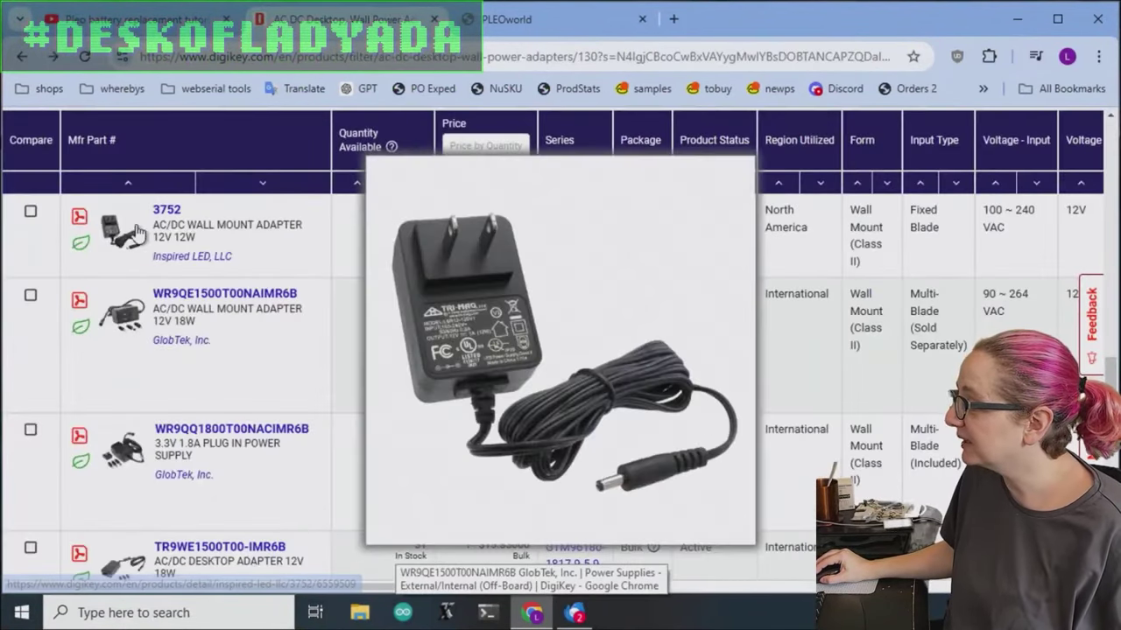
left_click(127, 242)
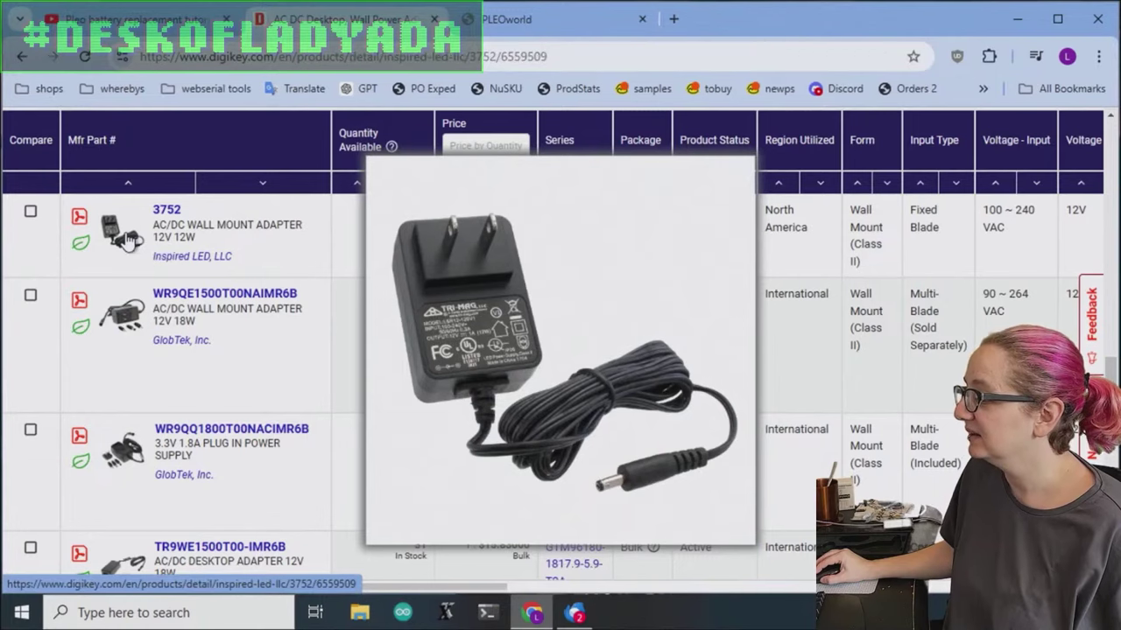
Step: View the 3752 adapter's product photo enlarged, then close it and review the page
scroll(633, 343, "down", 1)
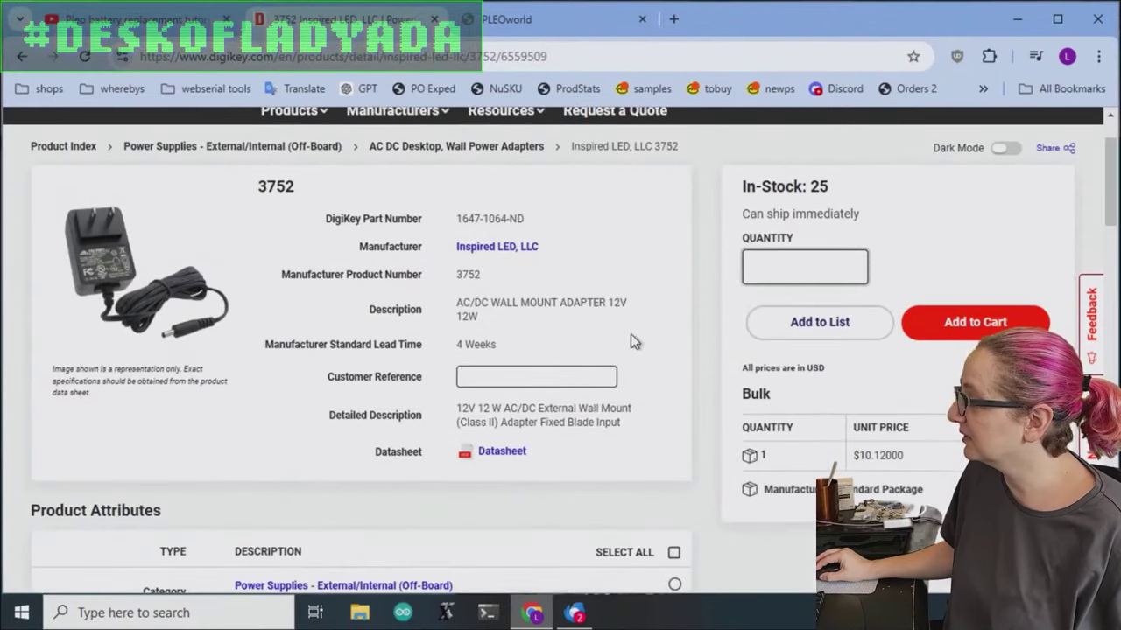
left_click(124, 272)
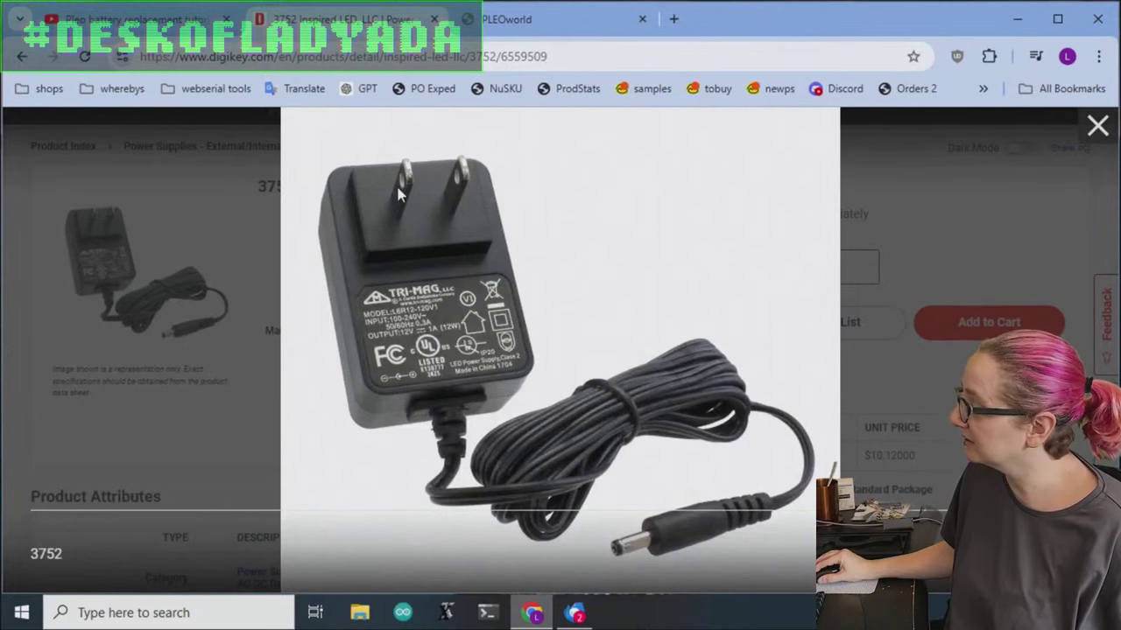
left_click(1075, 221)
scroll(914, 203, "down", 2)
scroll(735, 248, "up", 2)
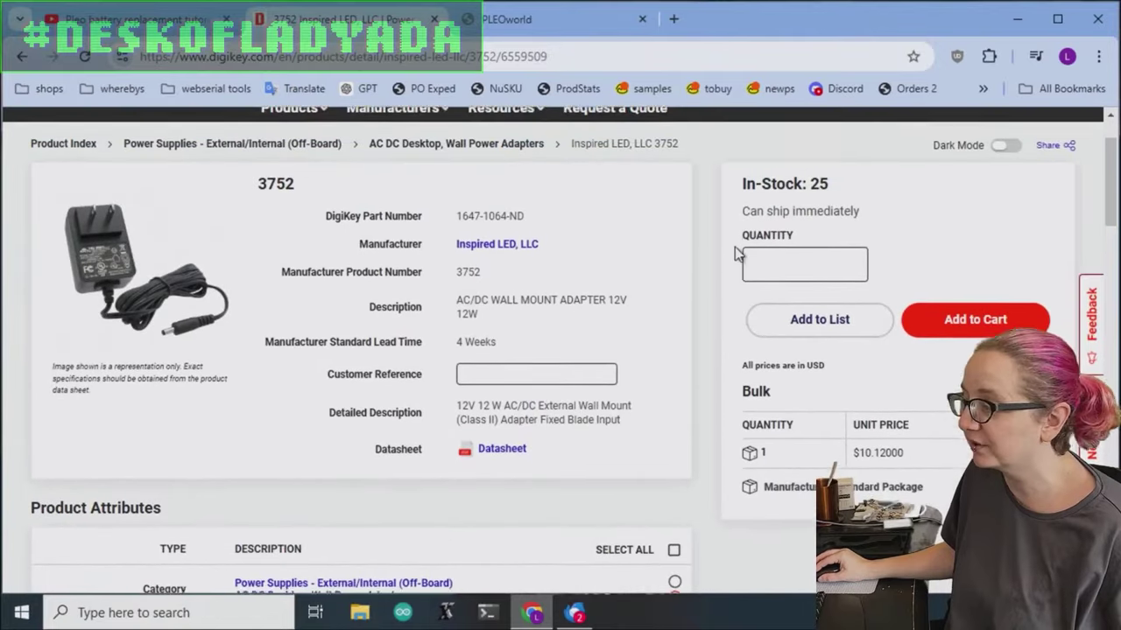